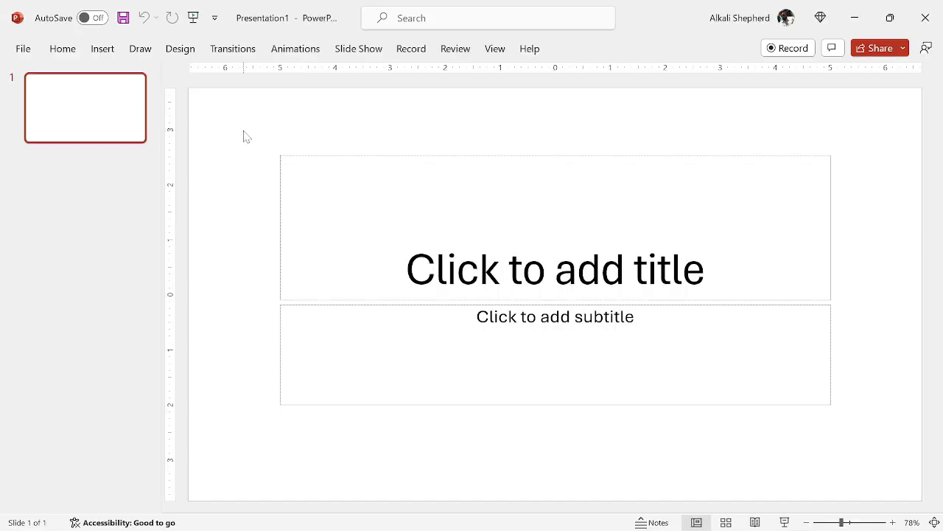
# Delete the title and subtitle placeholders from the slide and keep the ribbon permanently expanded
pyautogui.moveTo(245, 135); pyautogui.dragTo(878, 477)
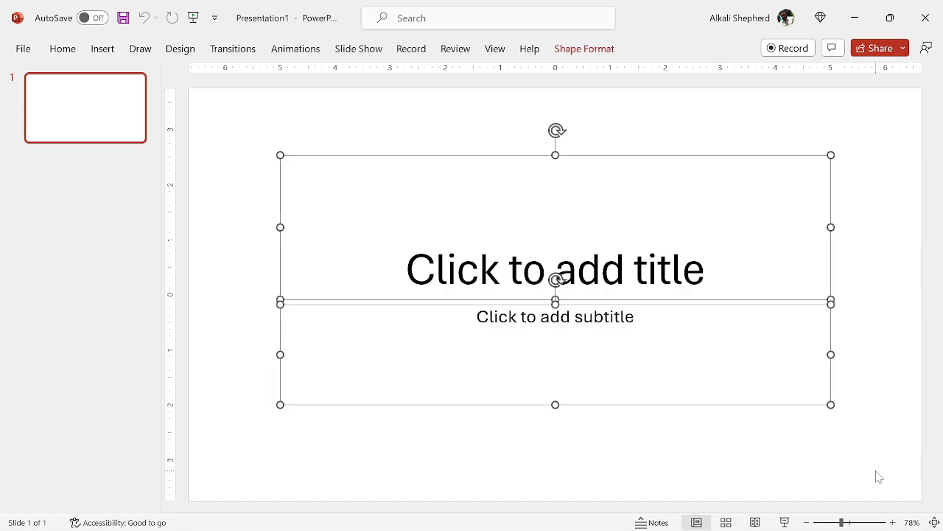
pyautogui.press('Delete')
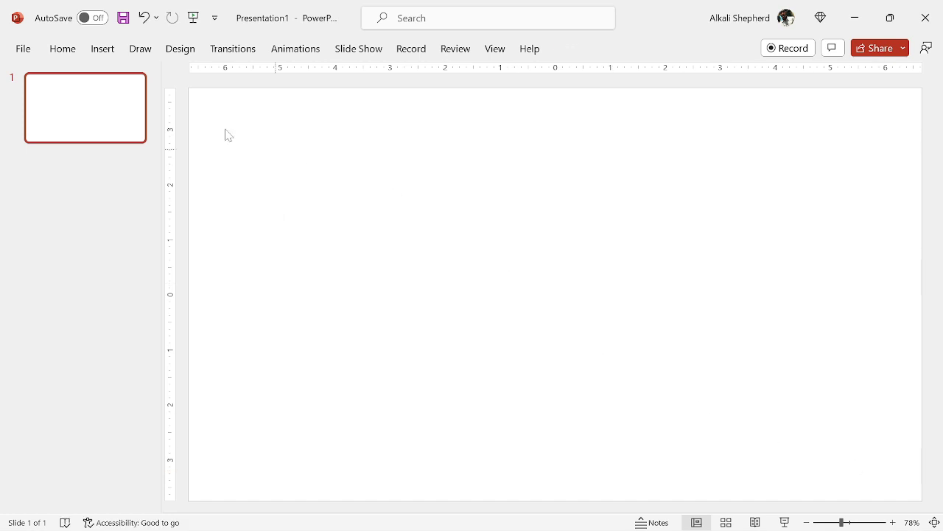
pyautogui.doubleClick(69, 57)
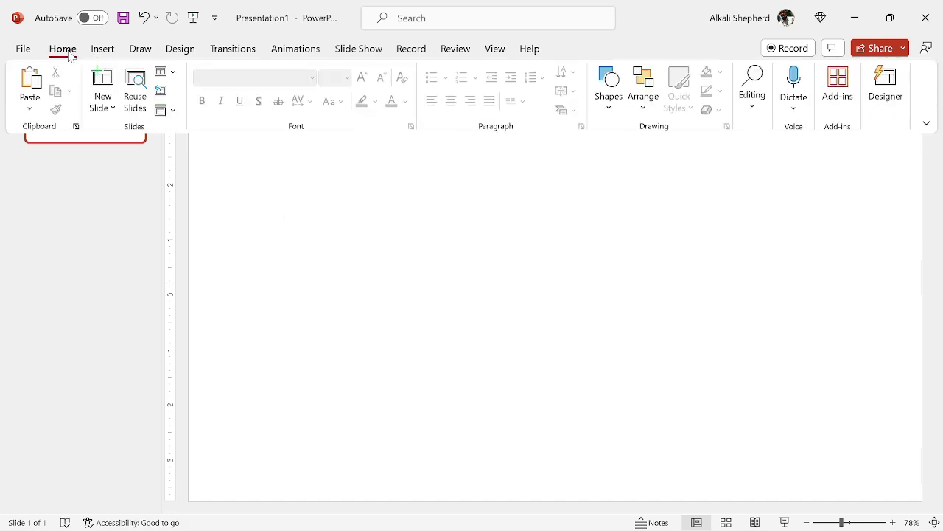
# Draw a rectangle covering the entire slide, 13.33 inches wide and 7.5 inches high
pyautogui.click(103, 51)
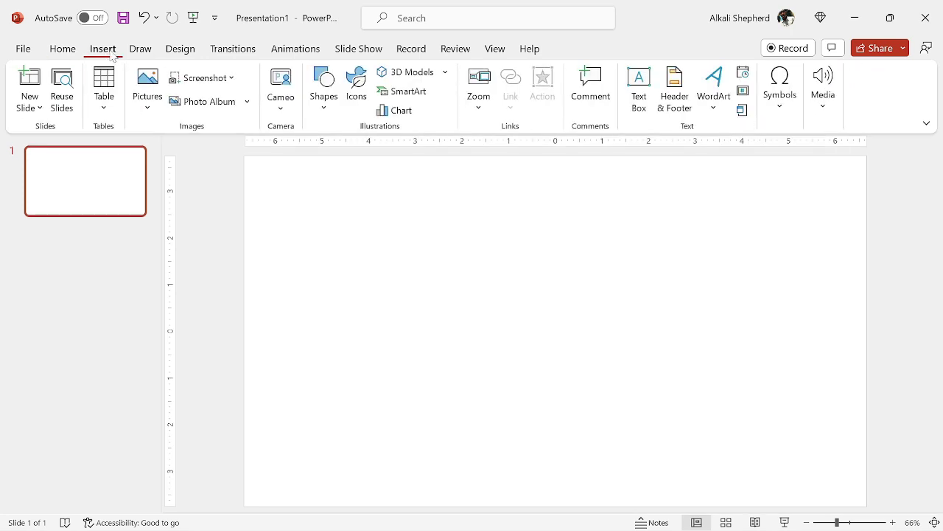
pyautogui.click(323, 100)
pyautogui.click(363, 150)
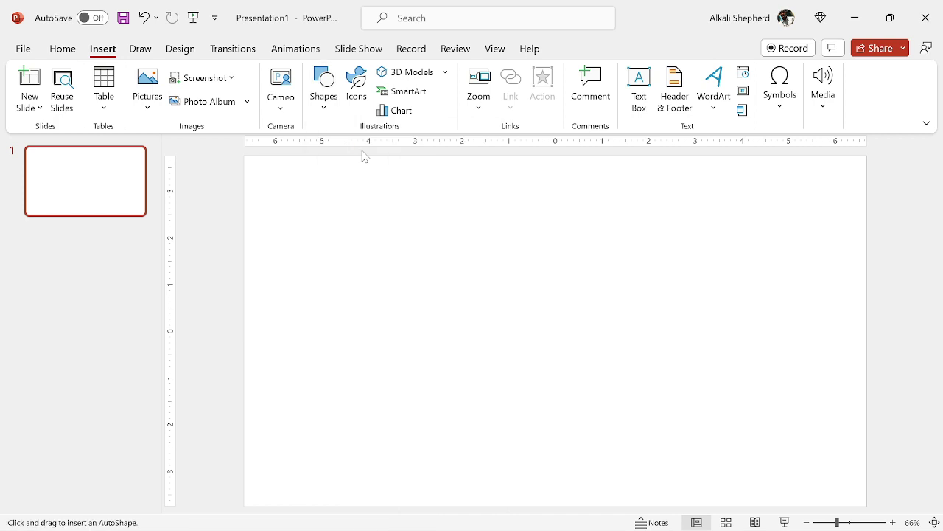
pyautogui.moveTo(244, 155); pyautogui.dragTo(867, 505)
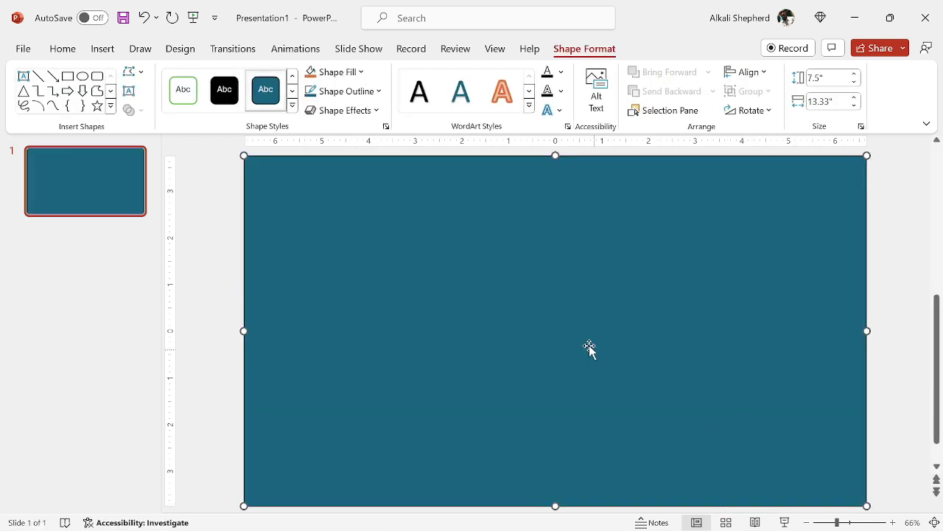
# Remove the outline of the full-slide rectangle by setting its line to No line
pyautogui.rightClick(517, 312)
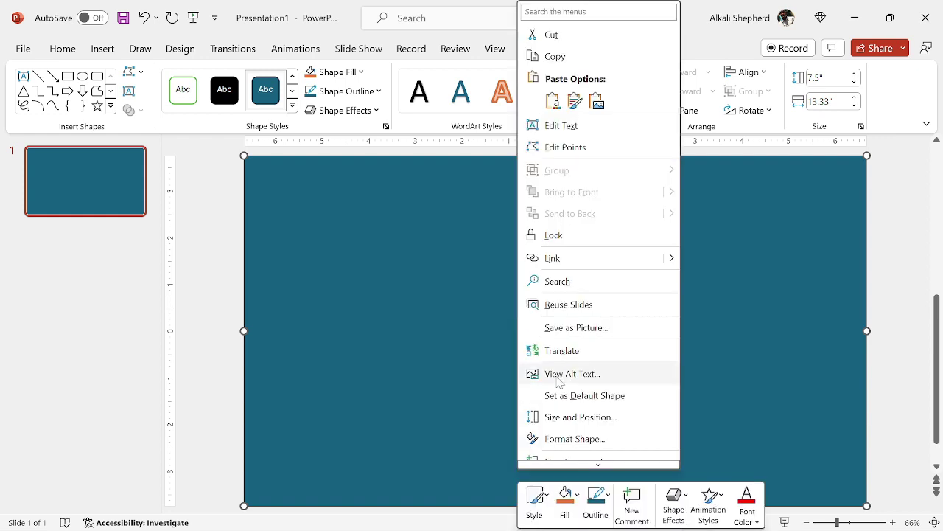
pyautogui.click(575, 442)
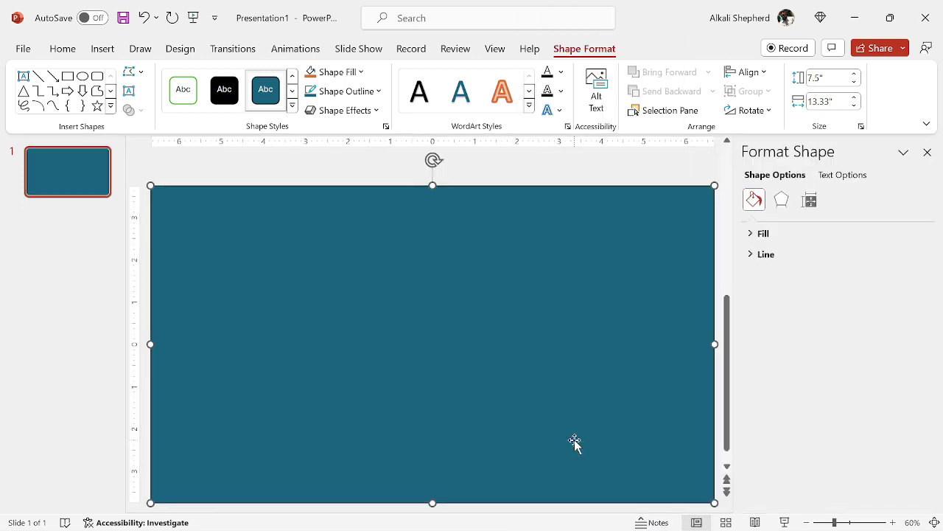
pyautogui.click(753, 256)
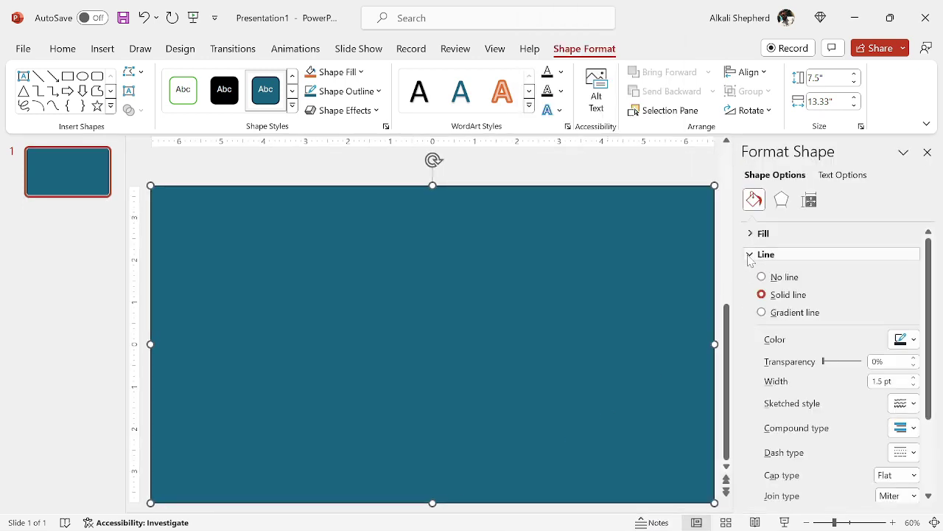
pyautogui.click(763, 279)
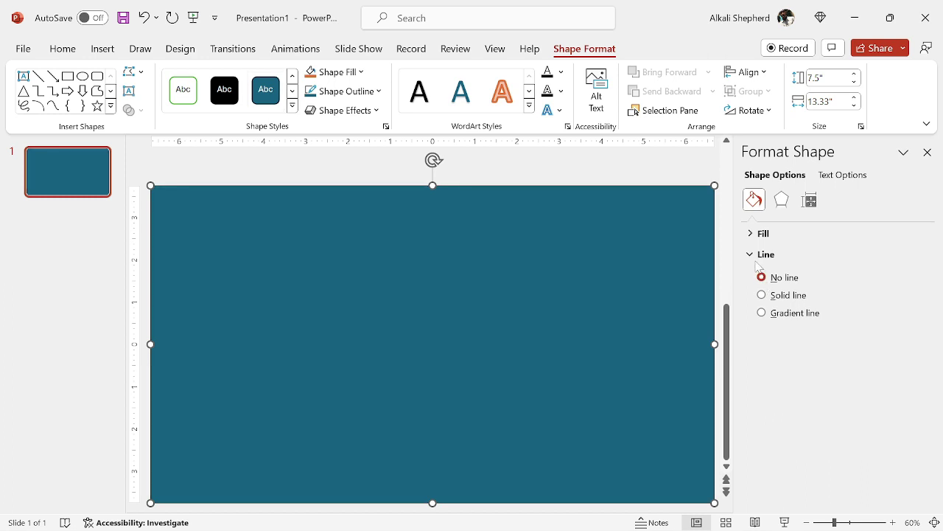
# Fill the full-slide rectangle with the light gray theme color and close the shape formatting options
pyautogui.click(756, 253)
pyautogui.click(759, 233)
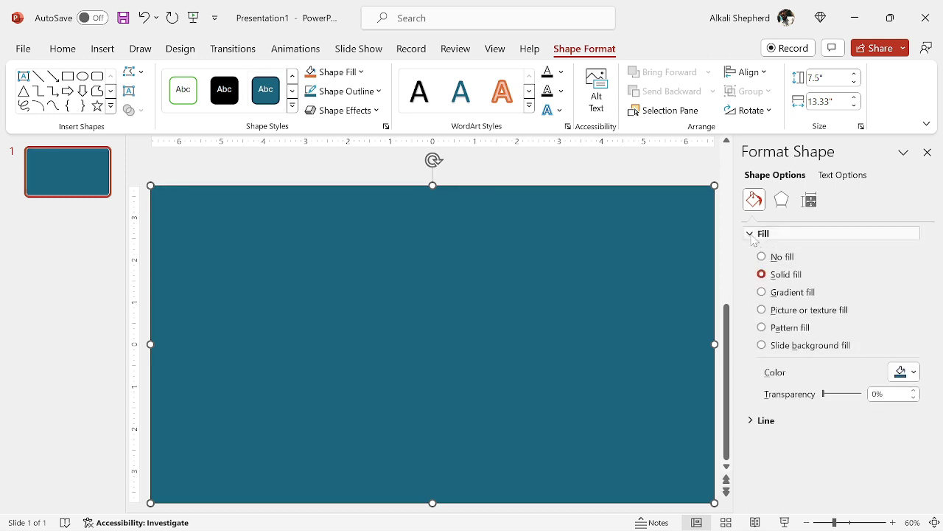
pyautogui.click(917, 376)
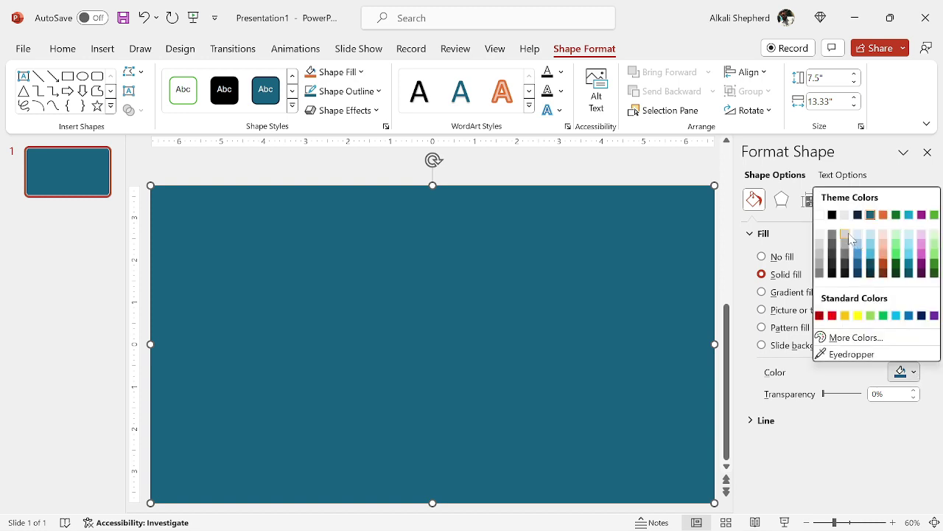
pyautogui.click(848, 235)
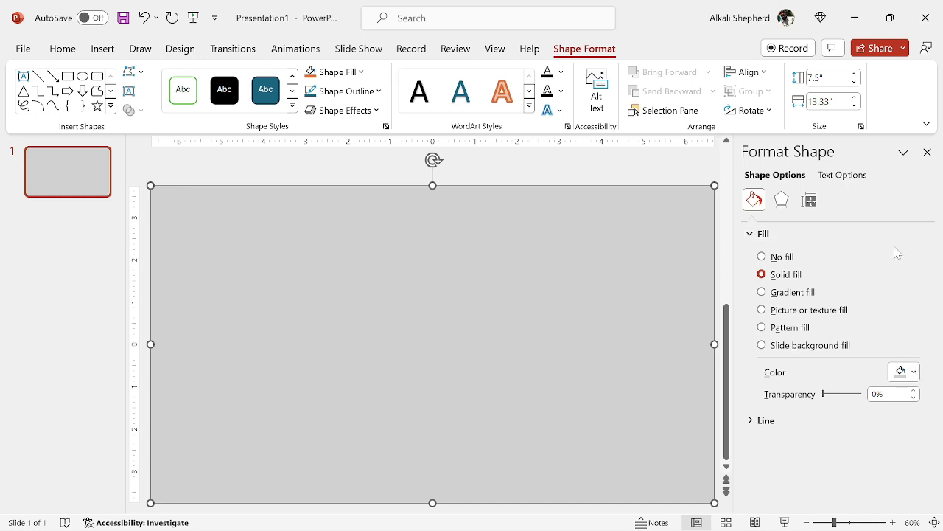
pyautogui.click(927, 152)
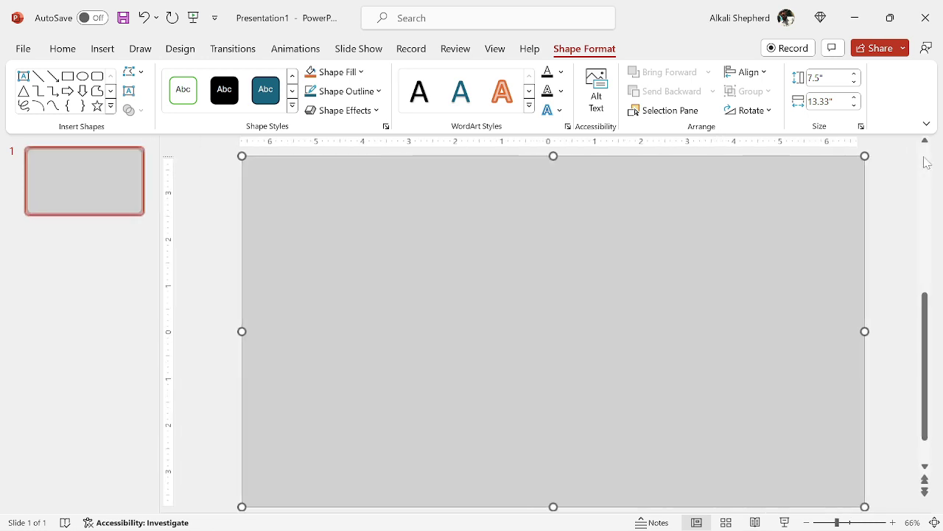
# Draw a vertical rectangle about 1.39 inches wide over the full slide height, slightly left of the slide's center
pyautogui.click(102, 49)
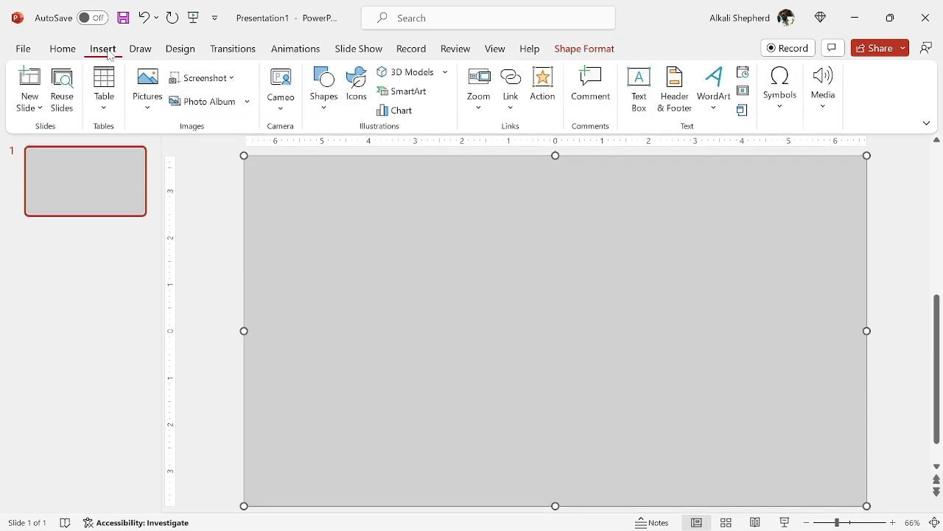
pyautogui.click(321, 105)
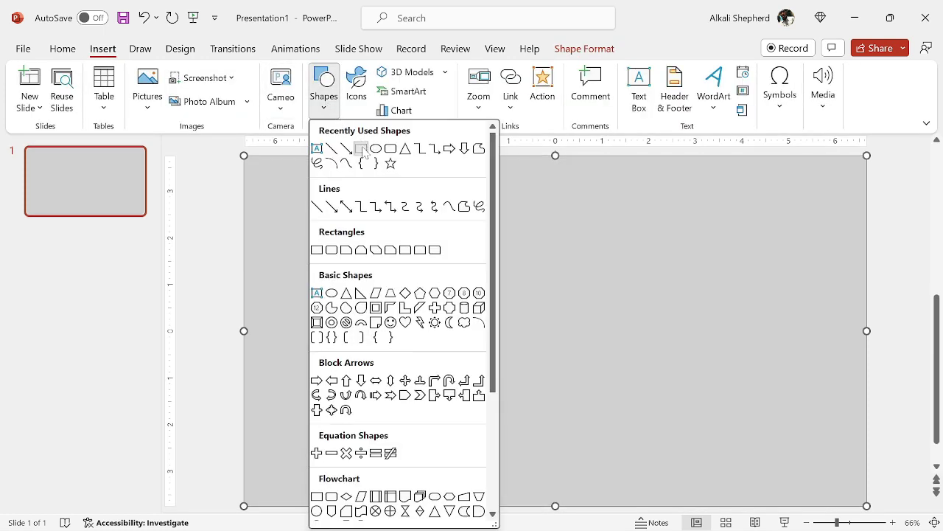
pyautogui.click(361, 150)
pyautogui.moveTo(483, 157); pyautogui.dragTo(547, 507)
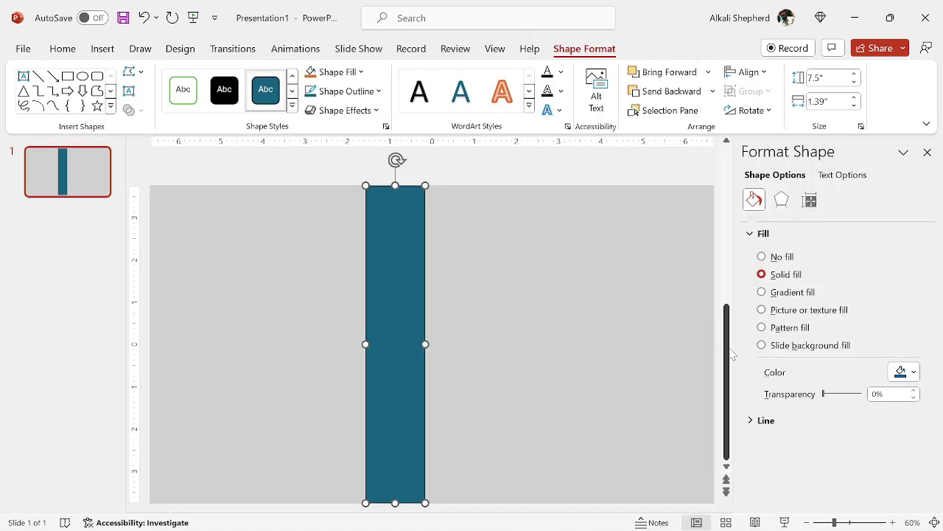
# Set the vertical bar to No line and fill it with the golden-yellow standard color
pyautogui.click(754, 422)
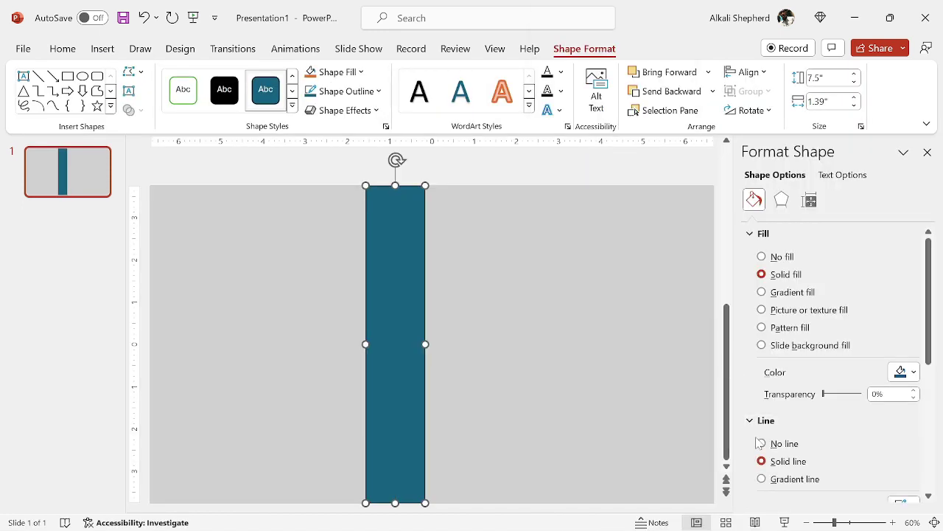
pyautogui.click(763, 445)
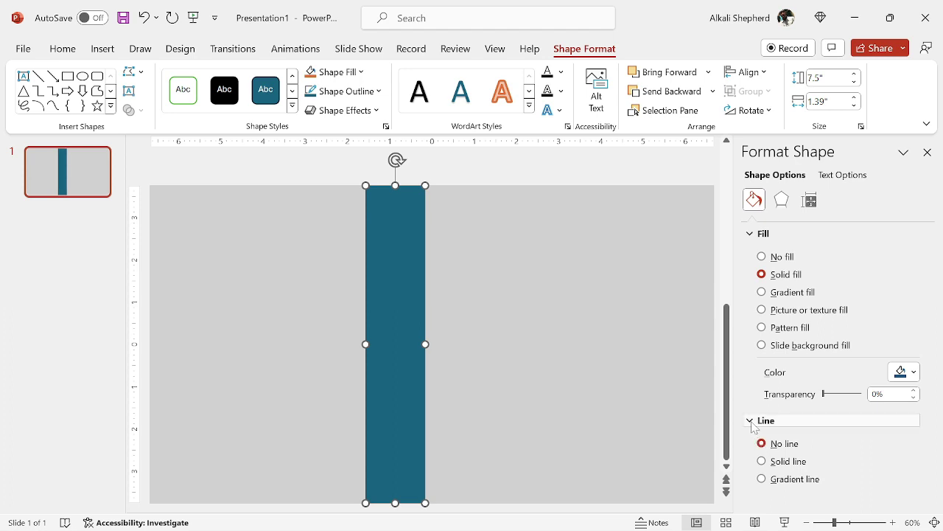
pyautogui.click(759, 421)
pyautogui.click(915, 373)
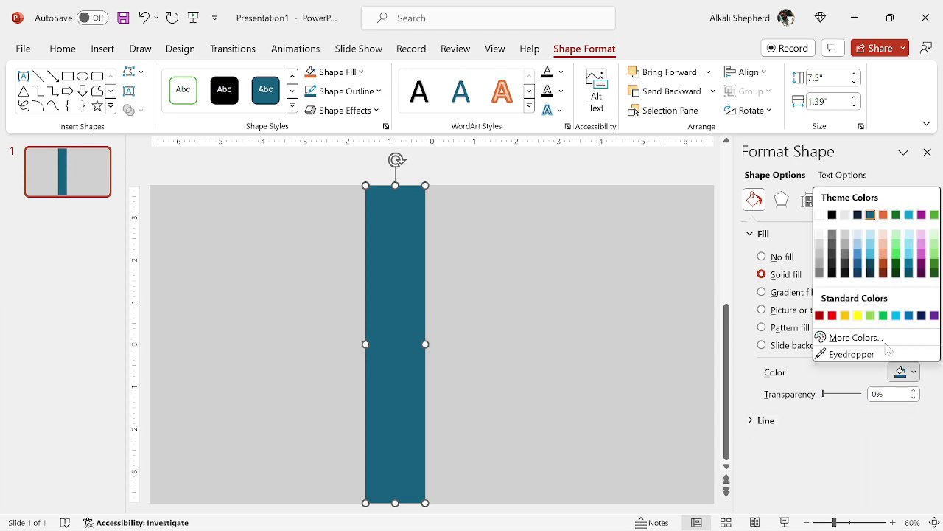
pyautogui.click(845, 316)
pyautogui.click(928, 152)
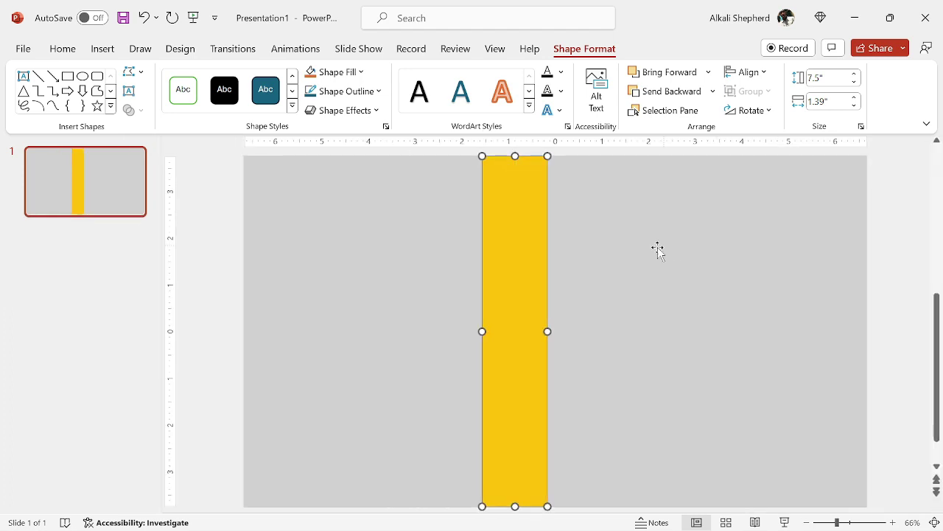
# Move the yellow bar flush against the slide's right edge and narrow it to about 0.46 inches
pyautogui.moveTo(527, 296); pyautogui.dragTo(847, 302)
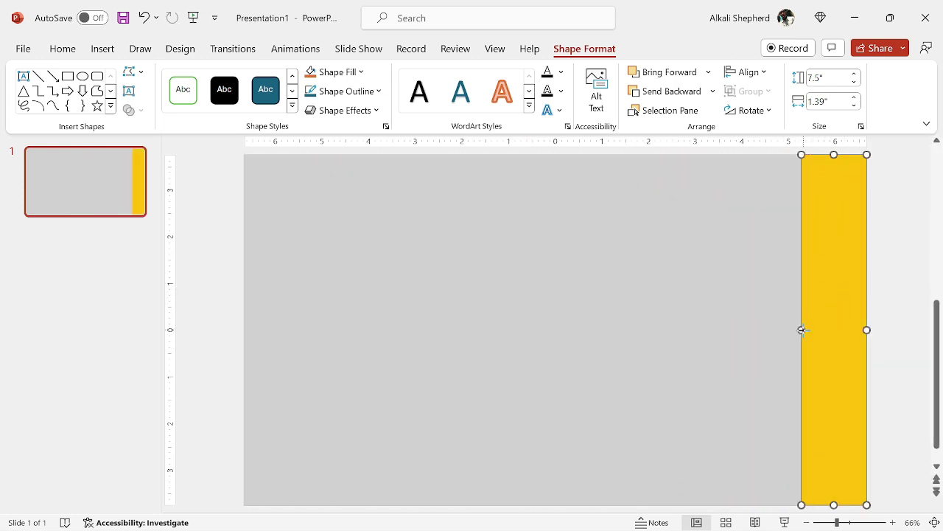
pyautogui.moveTo(800, 329); pyautogui.dragTo(845, 330)
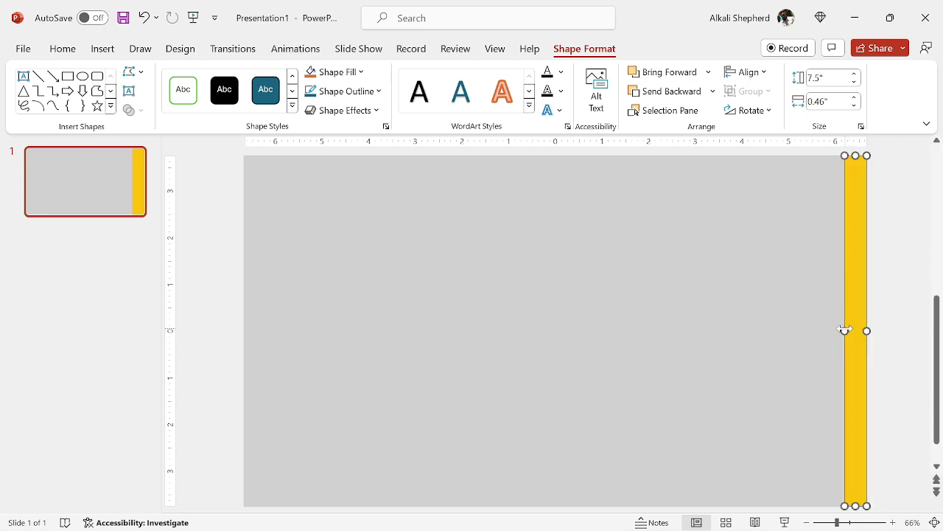
pyautogui.click(750, 320)
# Insert the 3D model cyberpunk_car.glb from the 3D models folder on this device
pyautogui.click(103, 49)
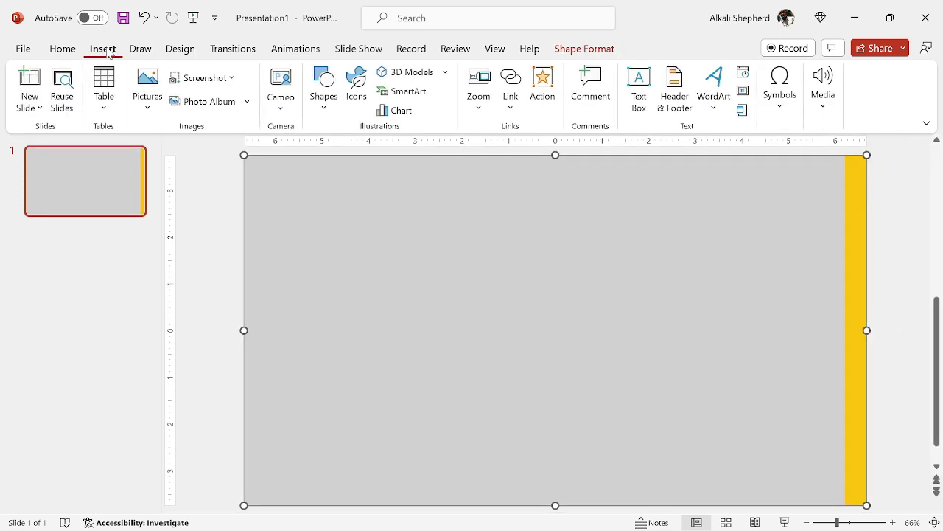
pyautogui.click(404, 73)
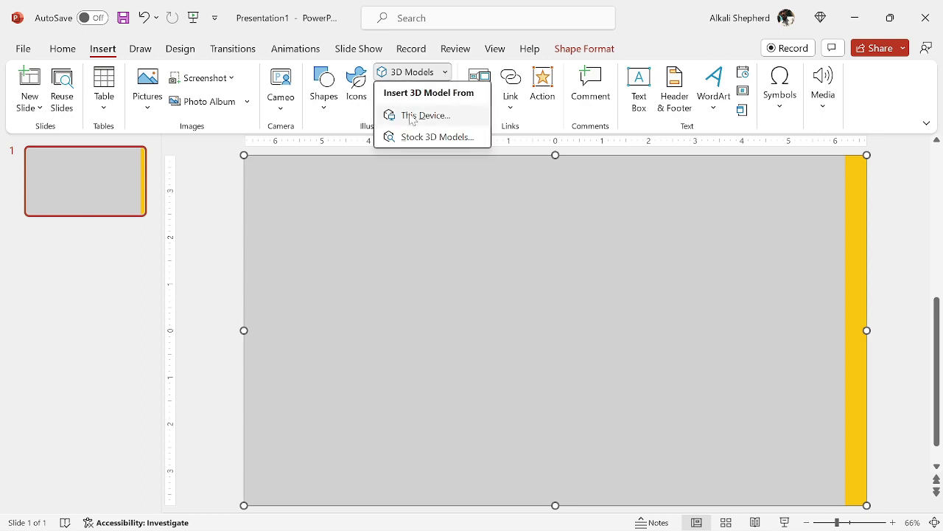
pyautogui.click(413, 116)
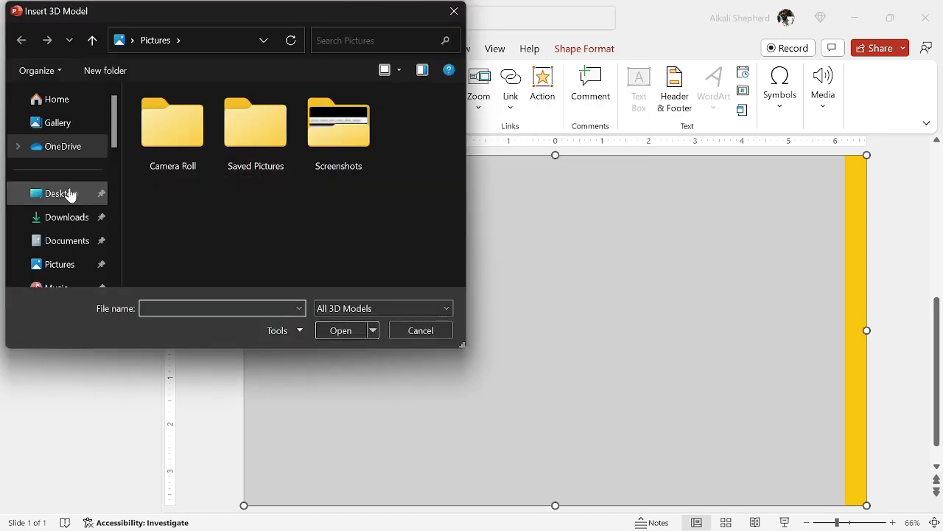
pyautogui.click(67, 240)
pyautogui.scroll(-10, 184, 177)
pyautogui.doubleClick(192, 219)
pyautogui.doubleClick(191, 214)
pyautogui.doubleClick(184, 119)
pyautogui.click(184, 120)
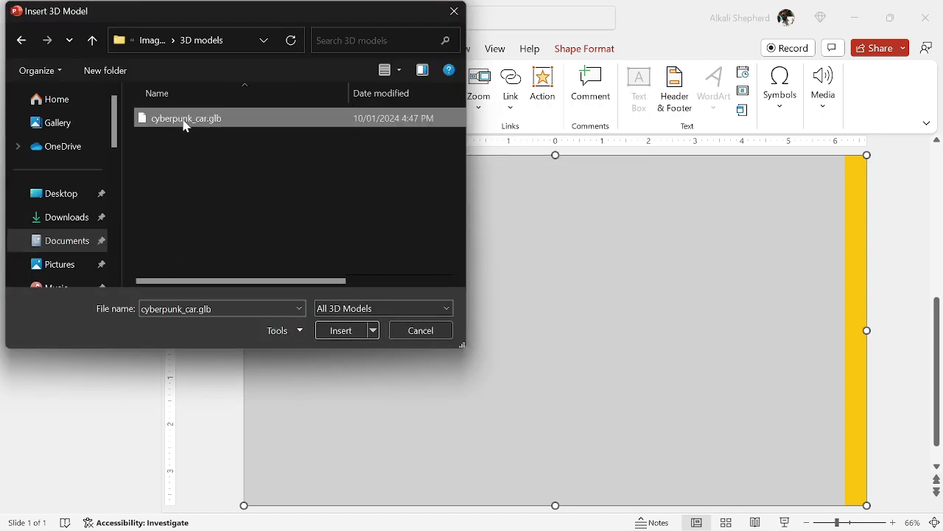
pyautogui.click(335, 331)
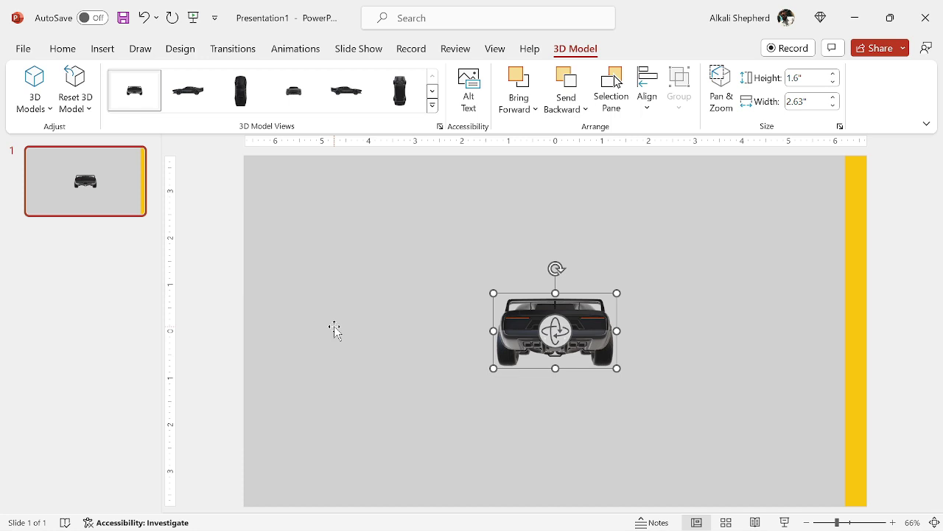
# Apply the slightly raised, left-facing side view to the car model and size it 4.11 inches high, then about 10 inches wide
pyautogui.click(433, 106)
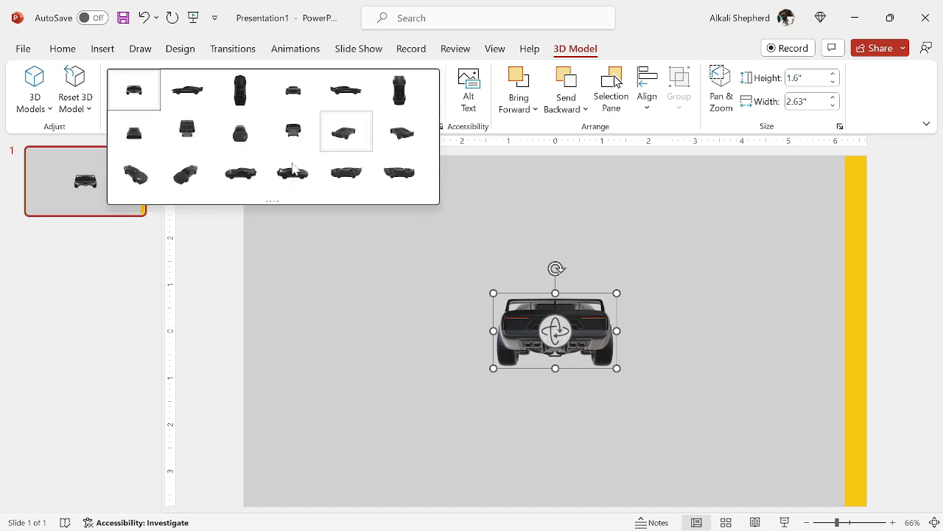
pyautogui.click(245, 183)
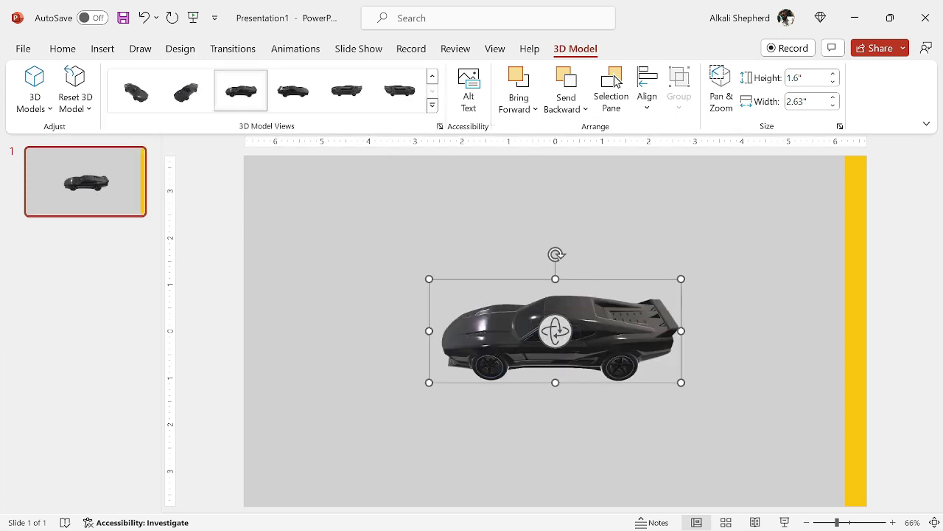
pyautogui.click(811, 81)
pyautogui.write('4.11')
pyautogui.press('Tab')
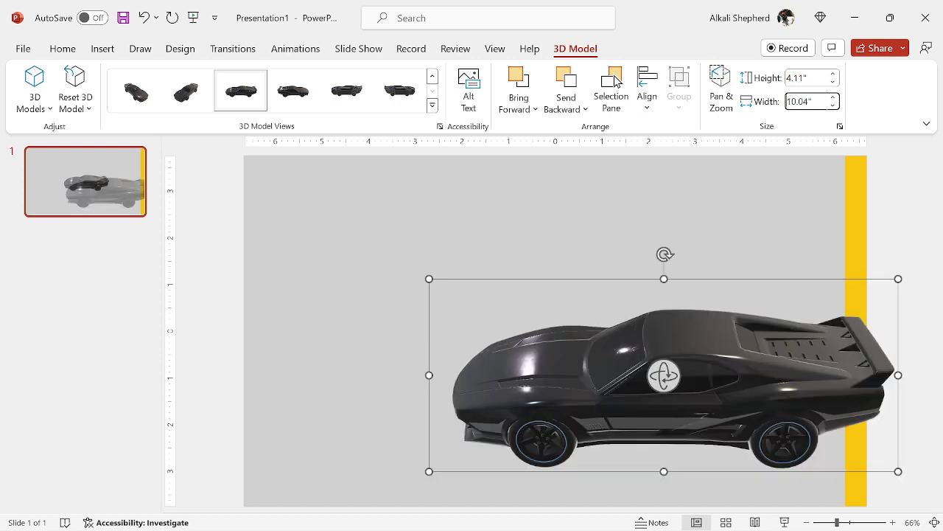
pyautogui.write('10')
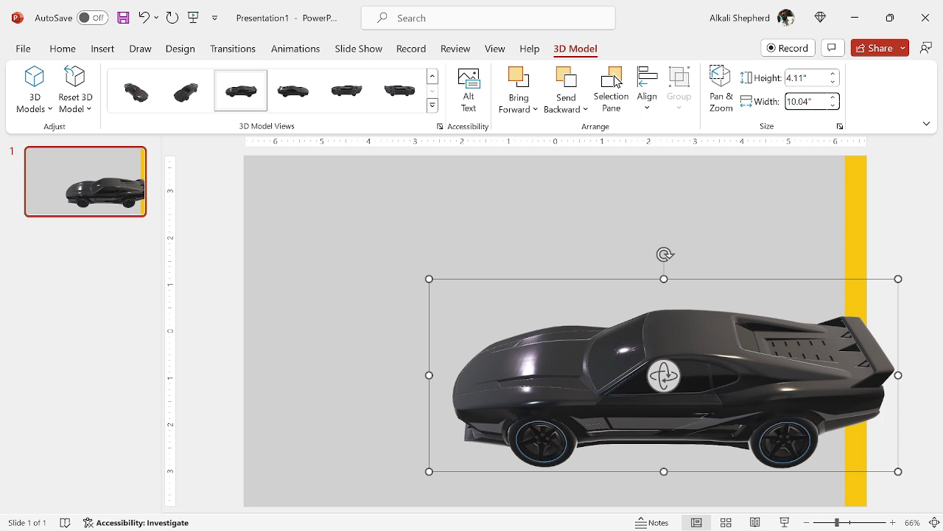
pyautogui.press('Return')
# Move the car model up and to the right so its rear half extends past the slide's right edge
pyautogui.click(645, 282)
pyautogui.click(646, 331)
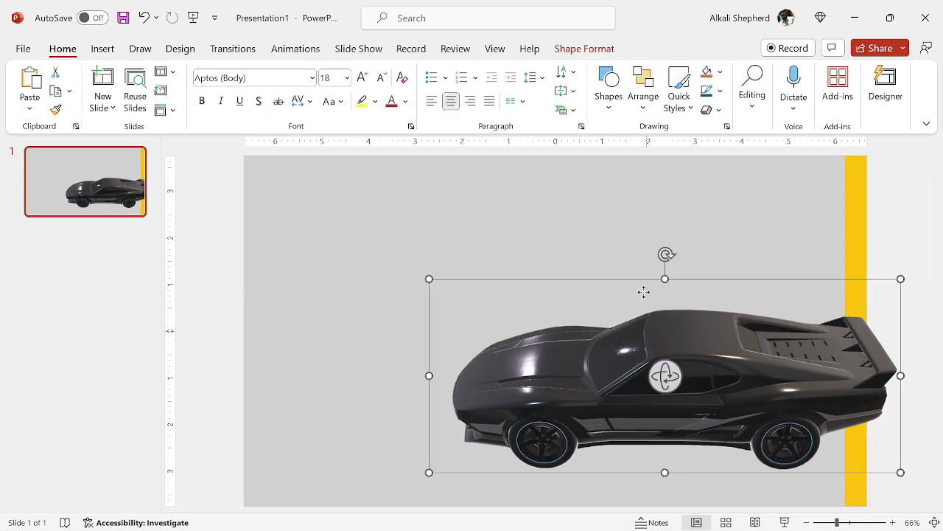
pyautogui.moveTo(644, 292); pyautogui.dragTo(693, 226)
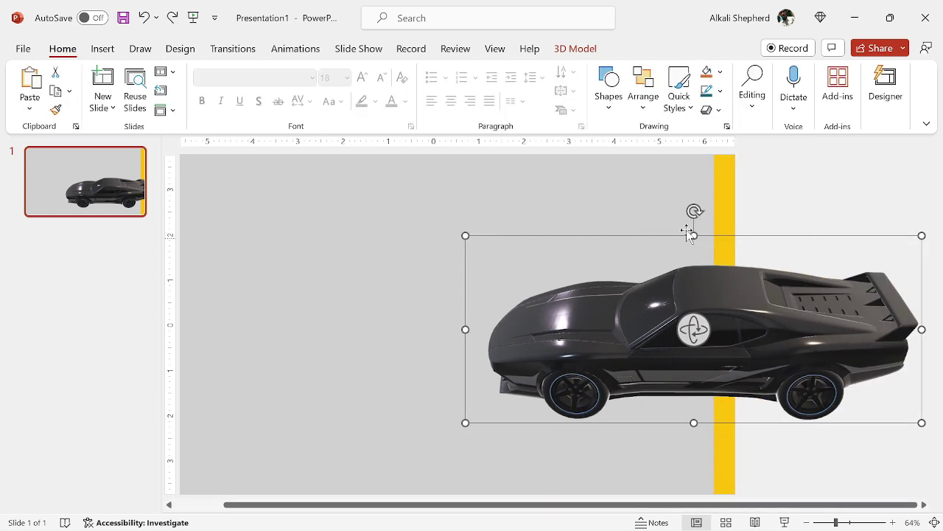
pyautogui.click(807, 523)
pyautogui.click(807, 523)
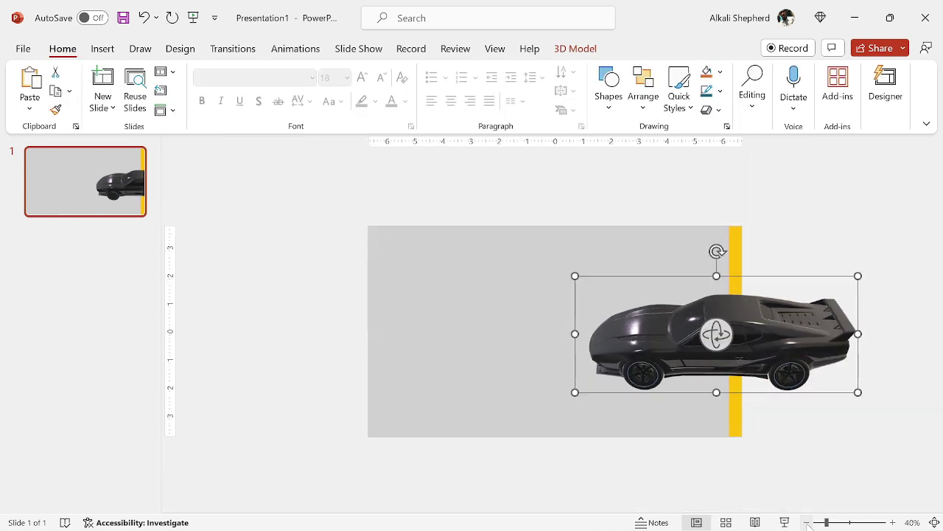
pyautogui.click(894, 523)
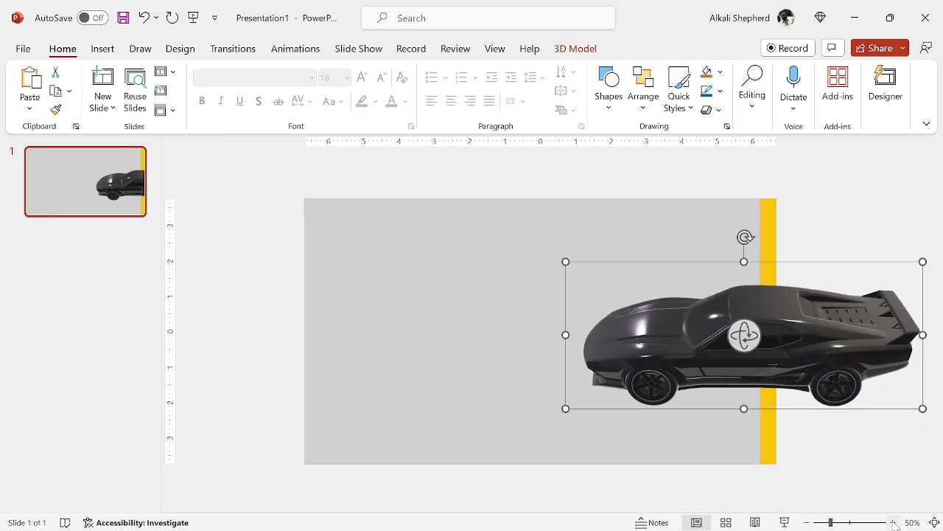
pyautogui.click(894, 523)
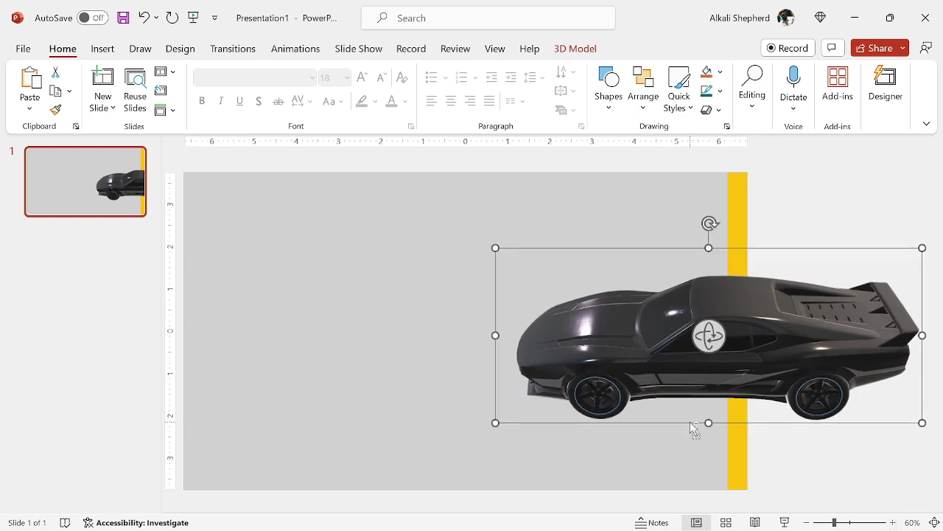
# Select the car model together with the gray background and align them with Align Middle
pyautogui.keyDown('shift'); pyautogui.click(415, 312); pyautogui.keyUp('shift')
pyautogui.click(650, 48)
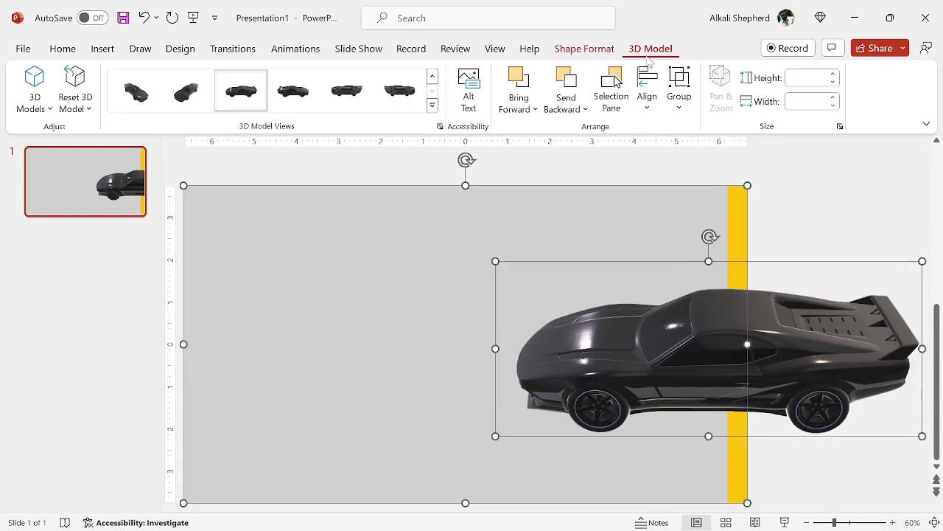
pyautogui.click(647, 88)
pyautogui.click(704, 225)
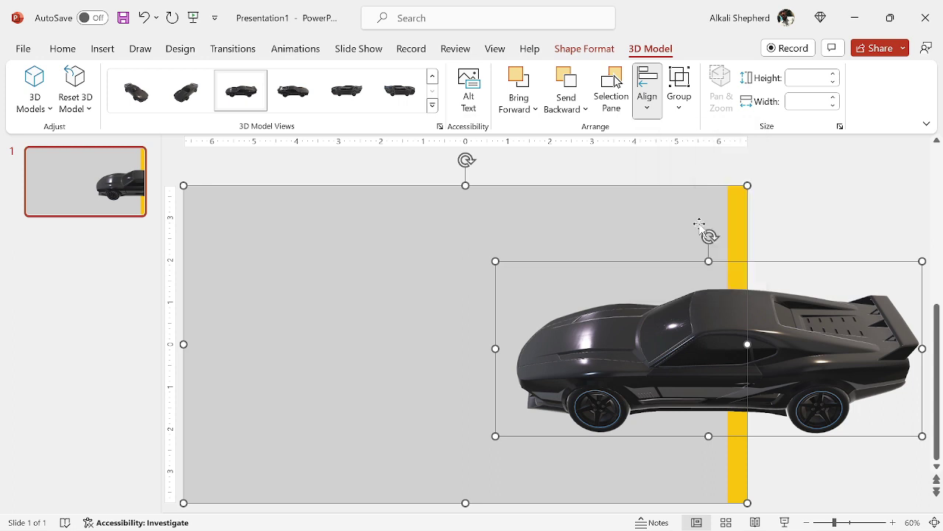
pyautogui.click(777, 238)
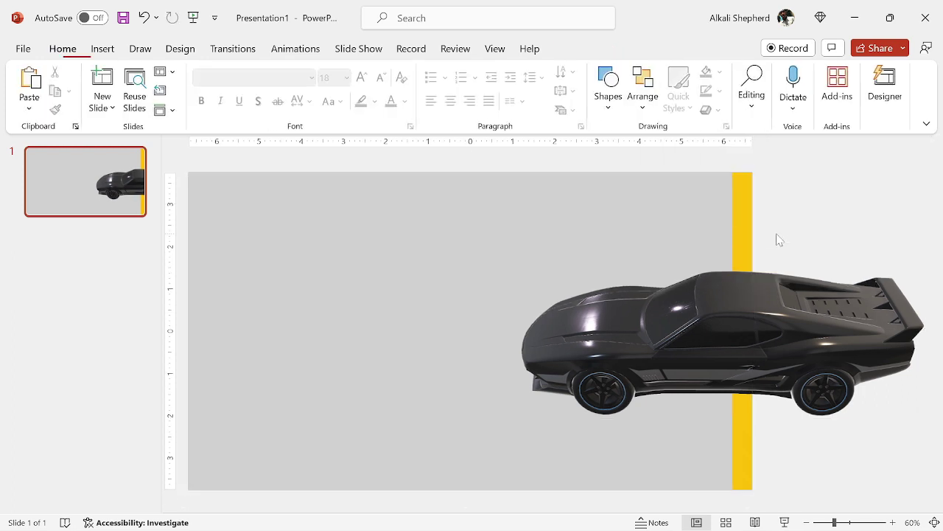
# Shift the car model slightly further right so its center sits near the yellow bar
pyautogui.click(725, 304)
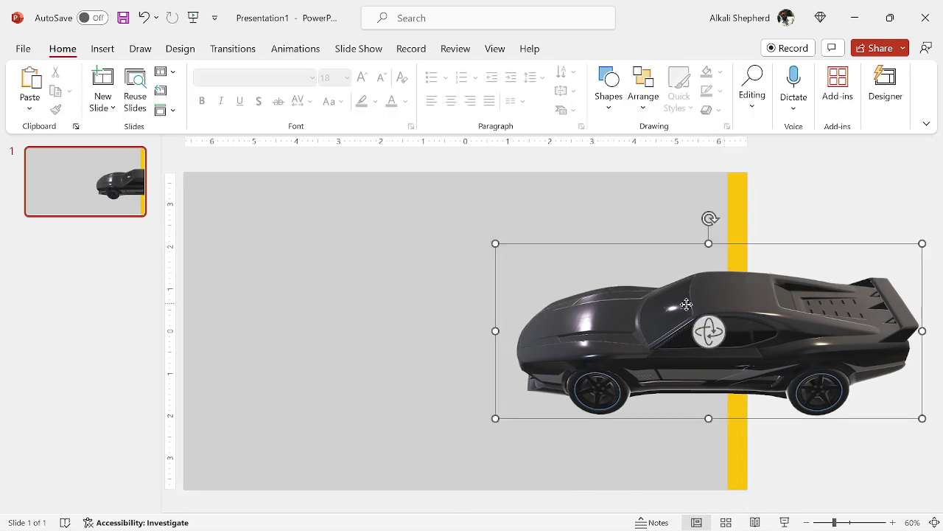
pyautogui.moveTo(686, 305); pyautogui.dragTo(710, 303)
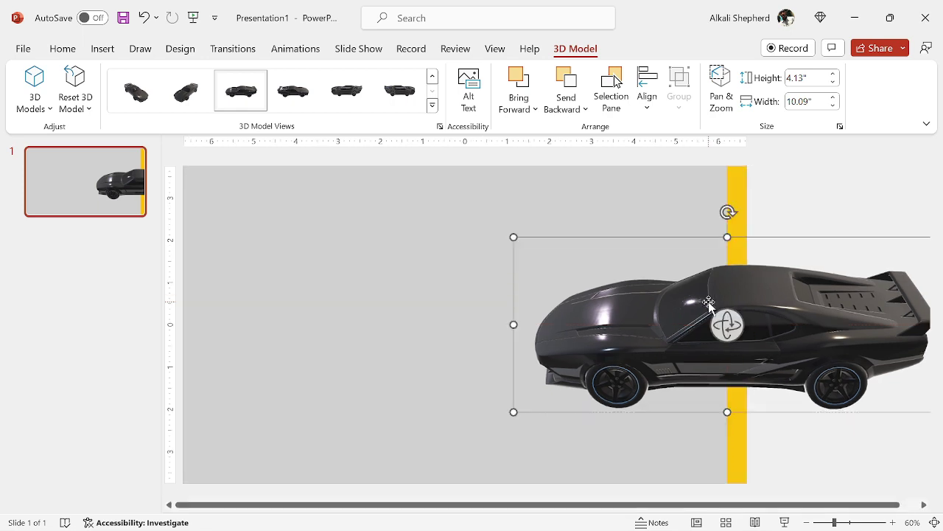
pyautogui.click(766, 201)
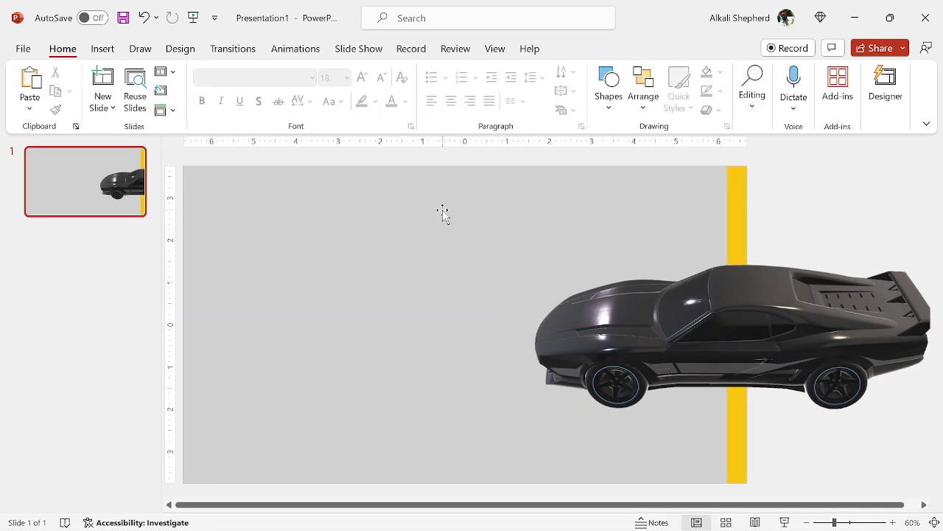
# Add a text box in the slide's upper-left corner reading "ADVANTAGES"
pyautogui.click(105, 56)
pyautogui.click(639, 88)
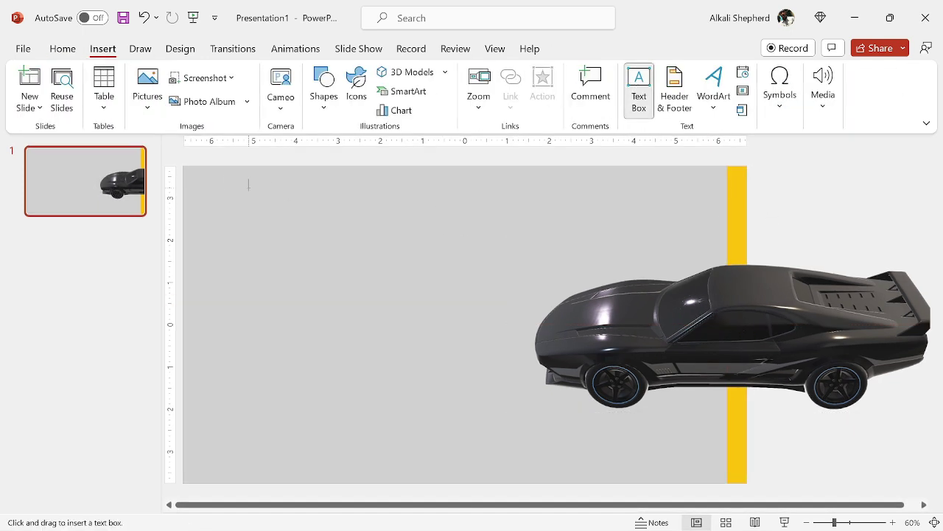
pyautogui.moveTo(188, 171); pyautogui.dragTo(405, 201)
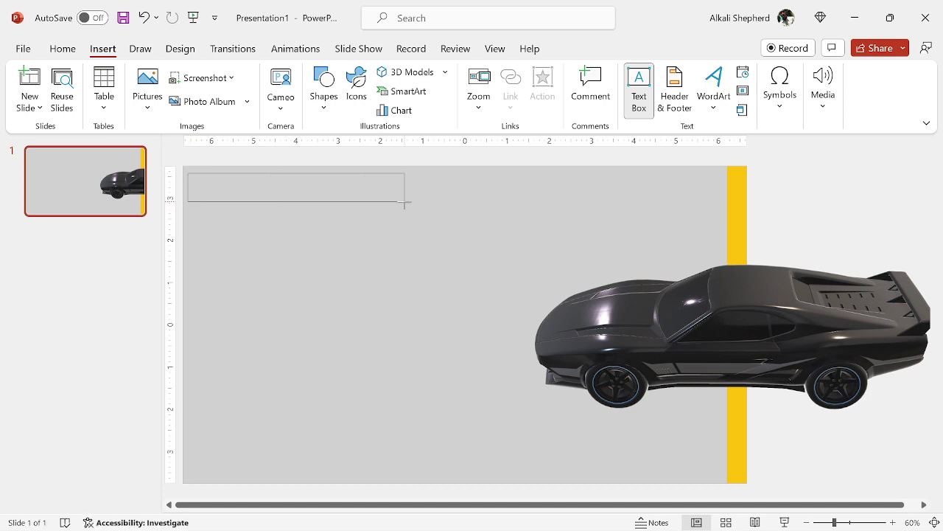
pyautogui.write('ADVANTAG')
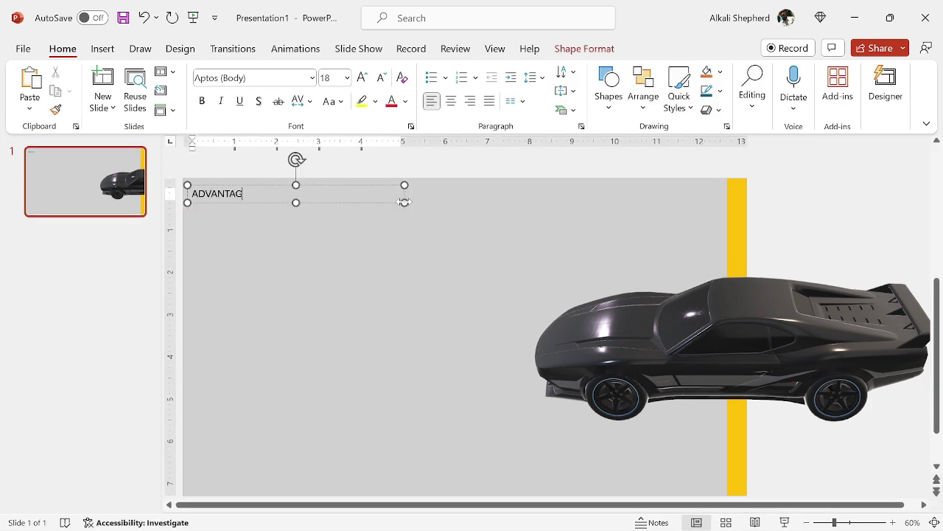
pyautogui.write('ES')
pyautogui.click(295, 203)
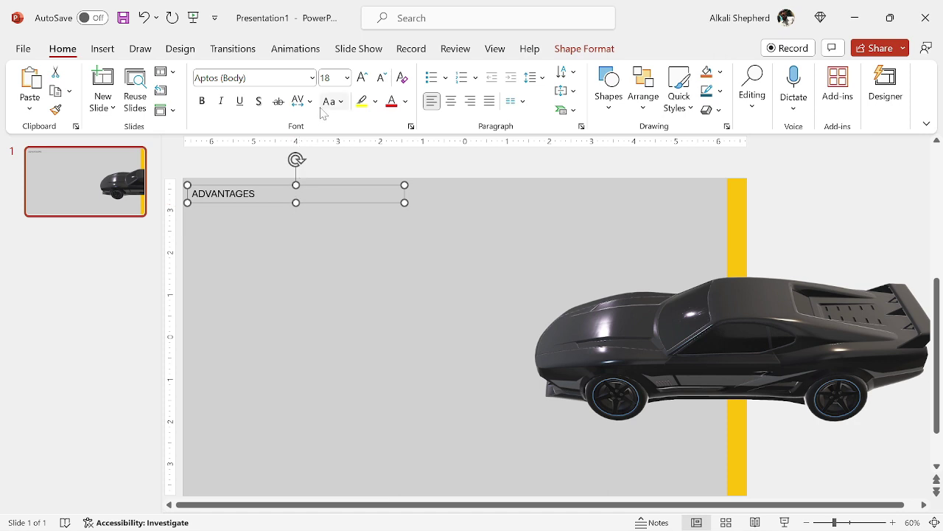
# Format the ADVANTAGES heading as Arial Black at size 36
pyautogui.click(329, 78)
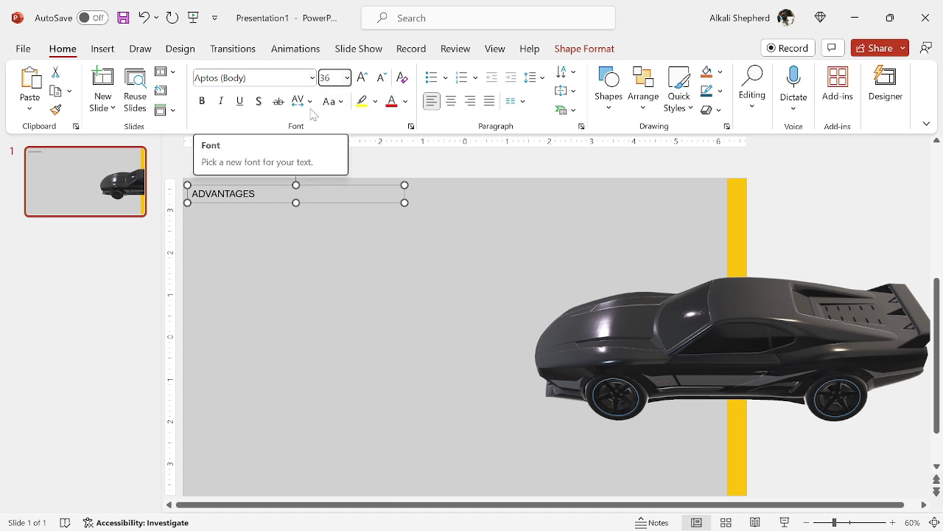
pyautogui.click(327, 241)
pyautogui.click(317, 200)
pyautogui.click(294, 78)
pyautogui.write('Arial Black')
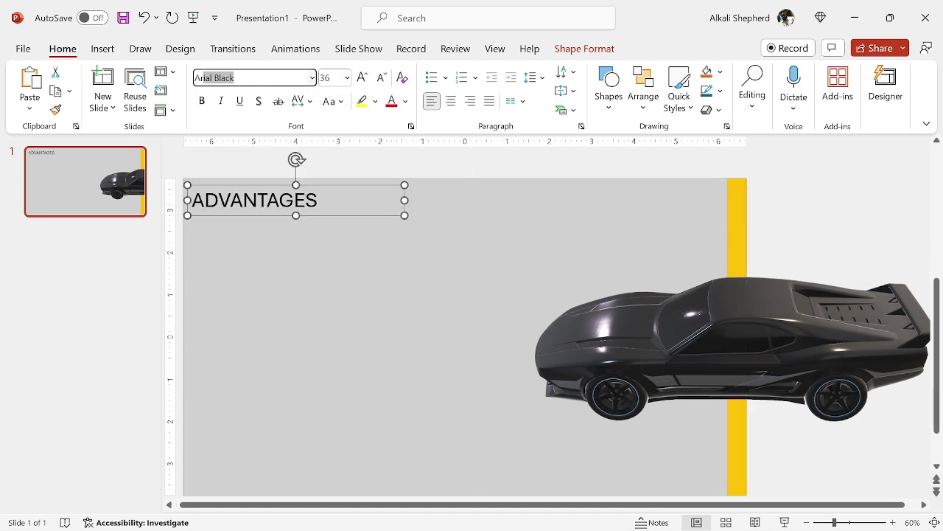
pyautogui.press('Return')
pyautogui.click(351, 279)
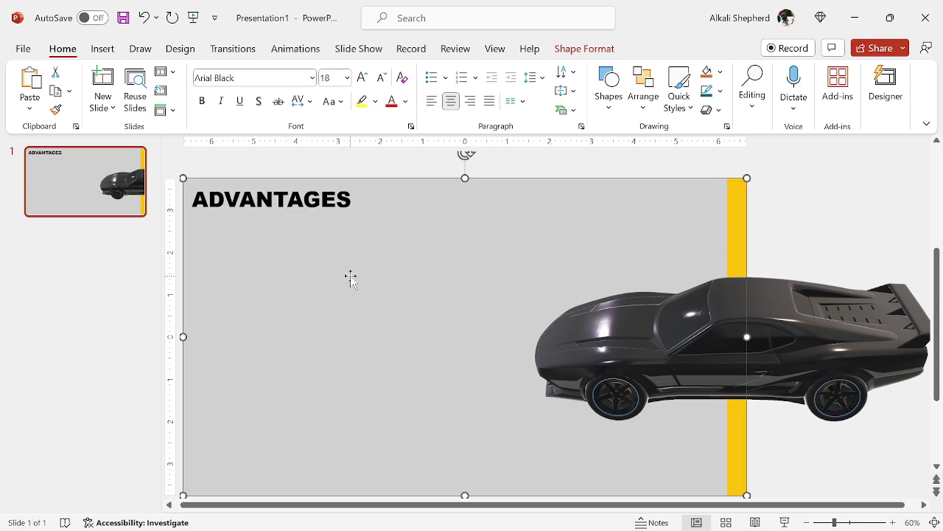
# Add a text box in the slide's center-left area reading "Powerful engines and responsive handling."
pyautogui.click(103, 49)
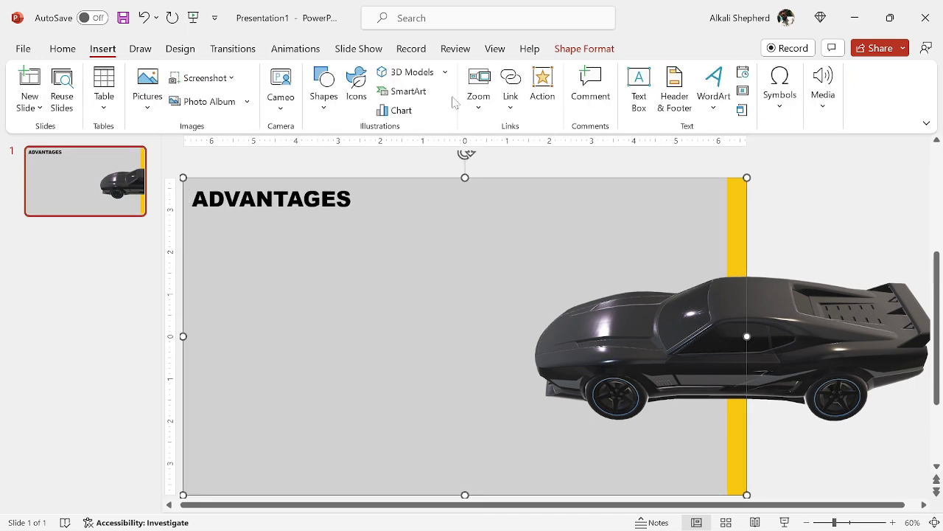
pyautogui.click(639, 93)
pyautogui.moveTo(320, 278); pyautogui.dragTo(528, 297)
pyautogui.write('Powerful engines and responsive handling.')
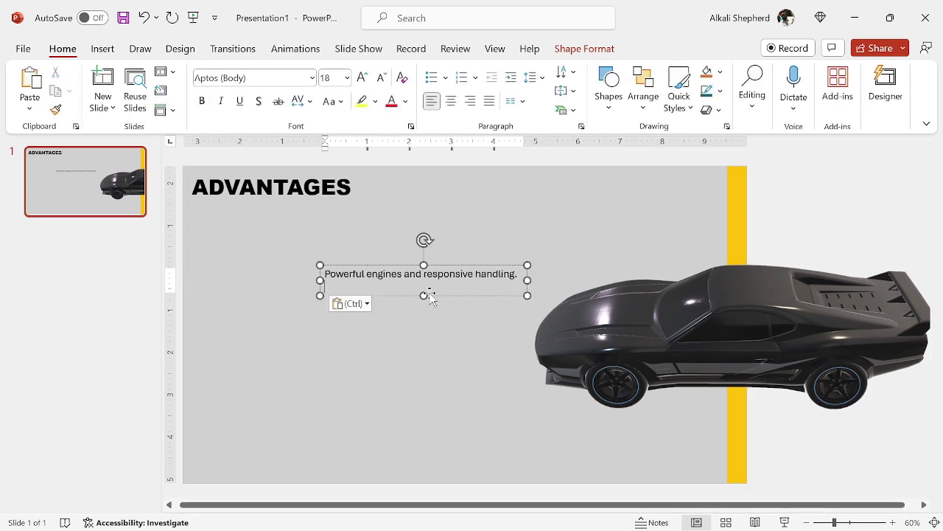
pyautogui.click(423, 296)
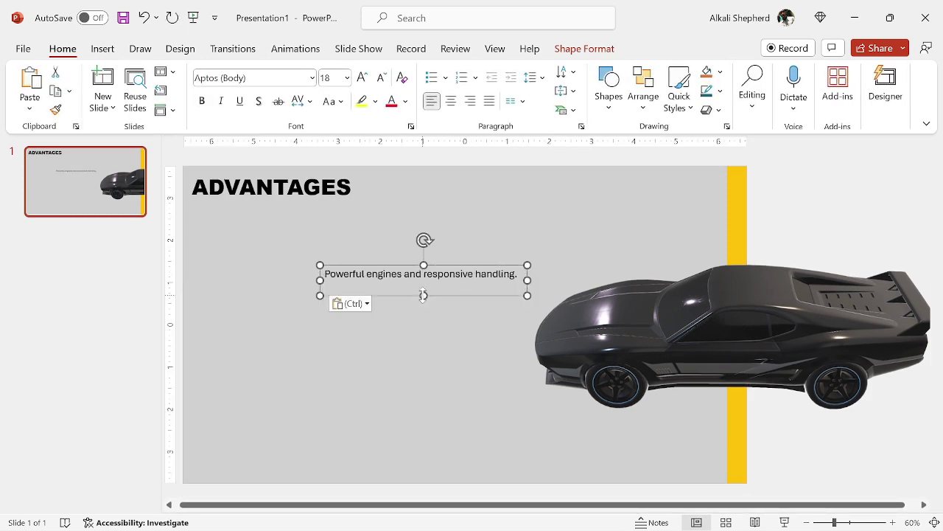
pyautogui.click(459, 374)
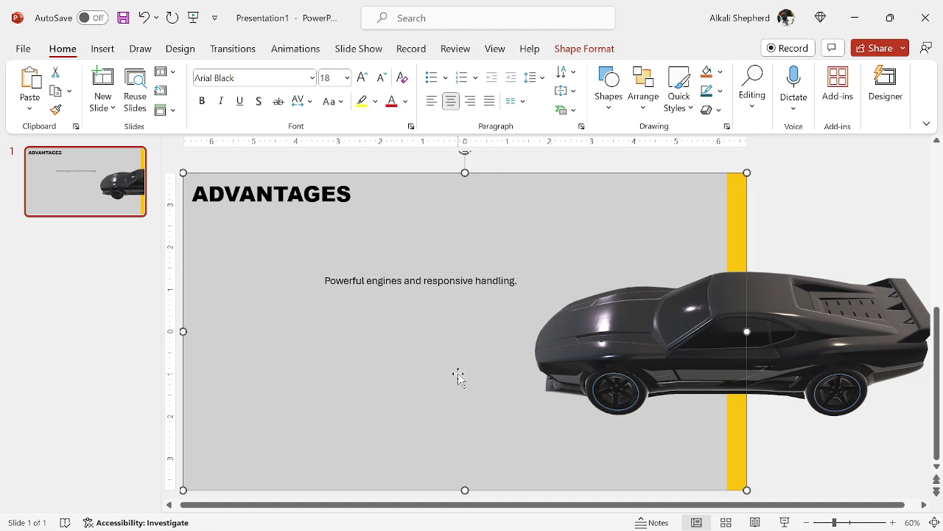
# Paste the three copied text boxes about suspension, light weight materials and transmission below the first advantage
pyautogui.hotkey('ctrl', 'v')
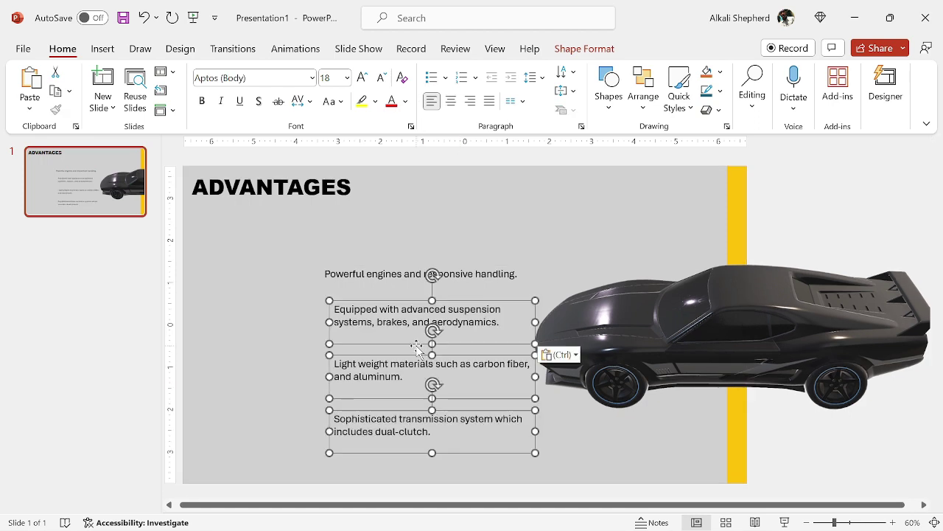
pyautogui.moveTo(417, 347); pyautogui.dragTo(411, 346)
pyautogui.hotkey('ctrl', 'z')
pyautogui.click(331, 334)
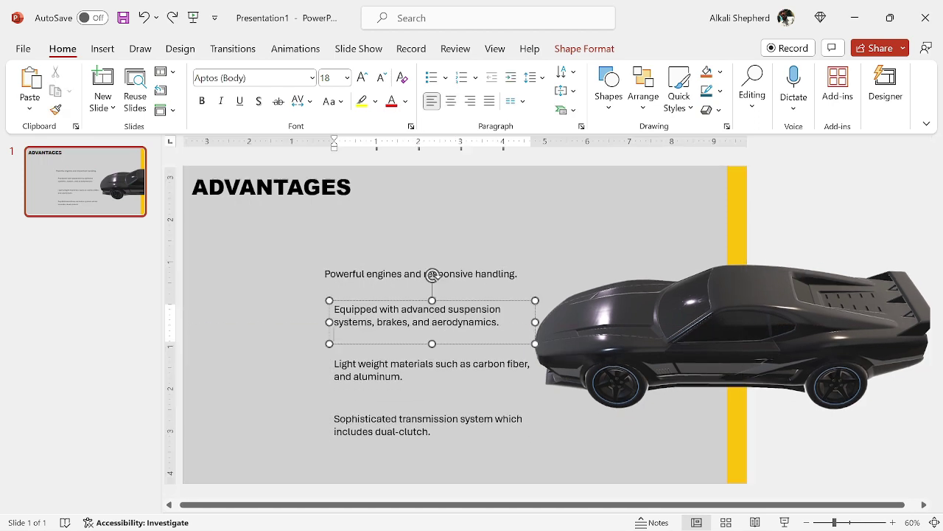
pyautogui.click(313, 266)
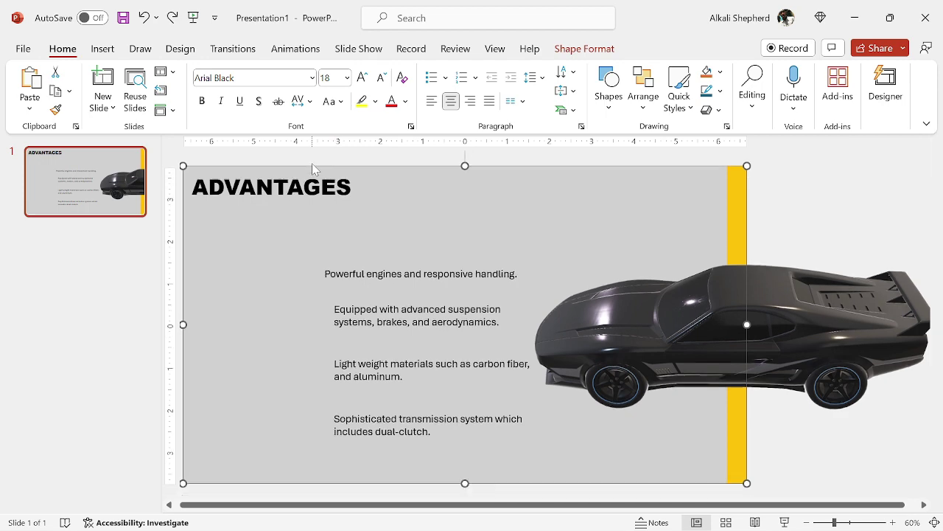
# Select all four advantage text boxes, align them left and distribute them vertically
pyautogui.moveTo(312, 163); pyautogui.dragTo(544, 496)
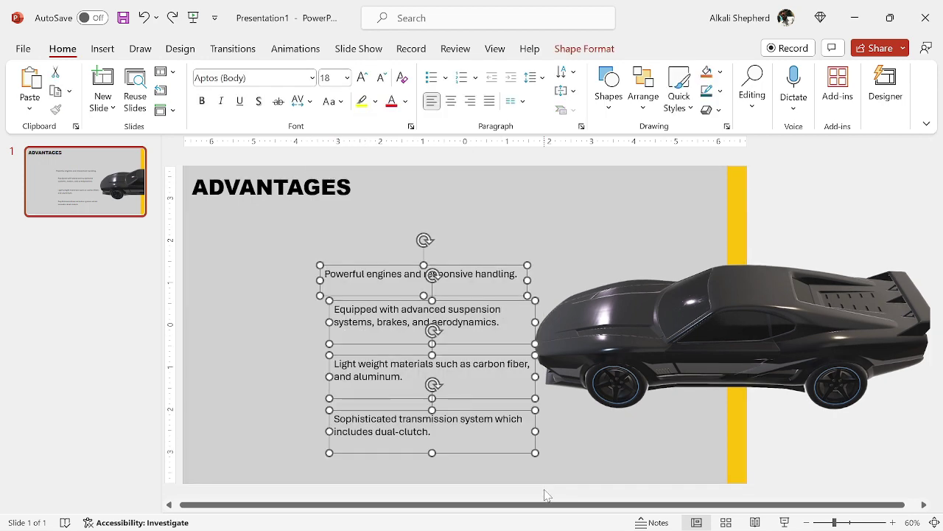
pyautogui.click(583, 48)
pyautogui.click(746, 71)
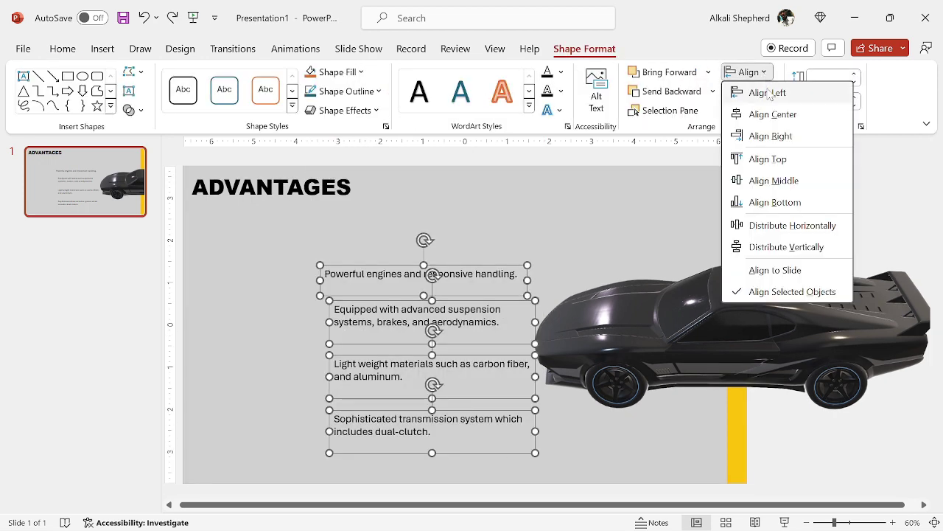
pyautogui.click(811, 93)
pyautogui.click(746, 71)
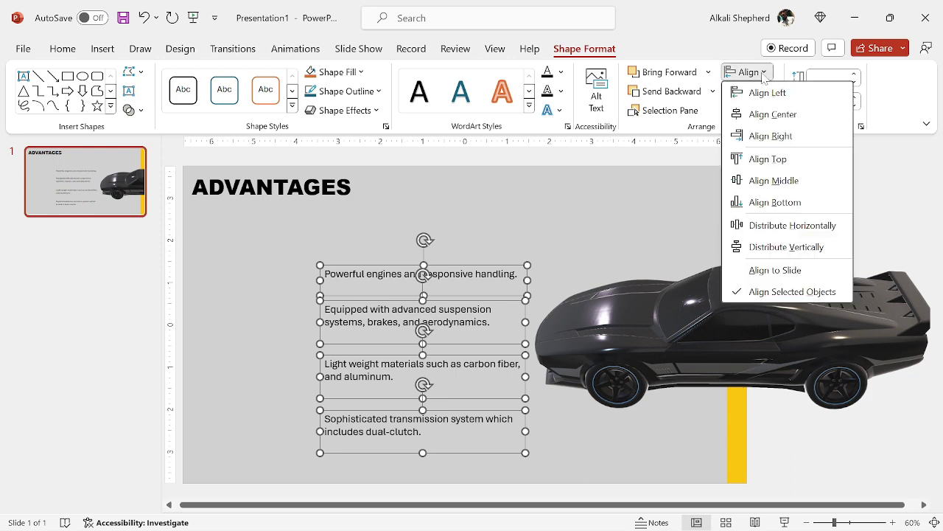
pyautogui.click(774, 246)
# Nudge the four advantage text boxes slightly down and to the right, then deselect them
pyautogui.hotkey('ctrl', 'Down')
pyautogui.hotkey('ctrl', 'Down')
pyautogui.hotkey('ctrl', 'Right')
pyautogui.hotkey('ctrl', 'Right')
pyautogui.hotkey('ctrl', 'Right')
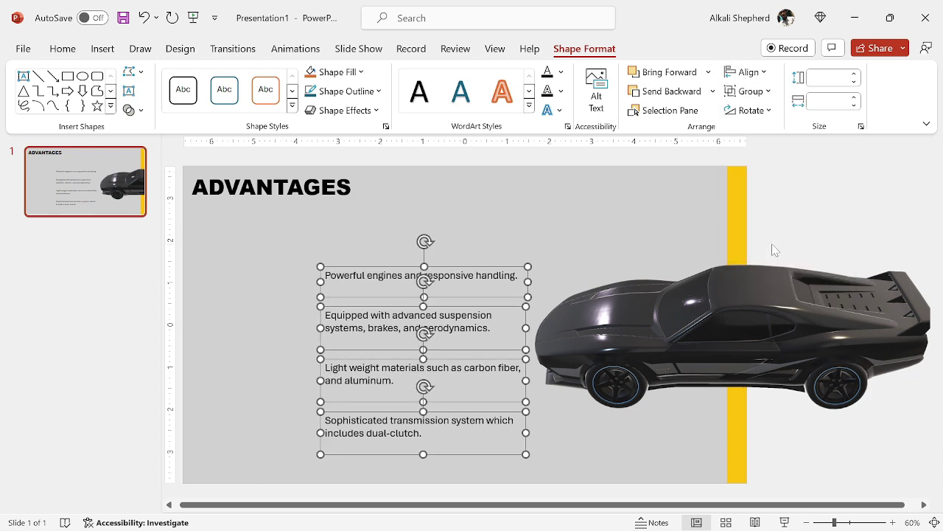
pyautogui.click(540, 234)
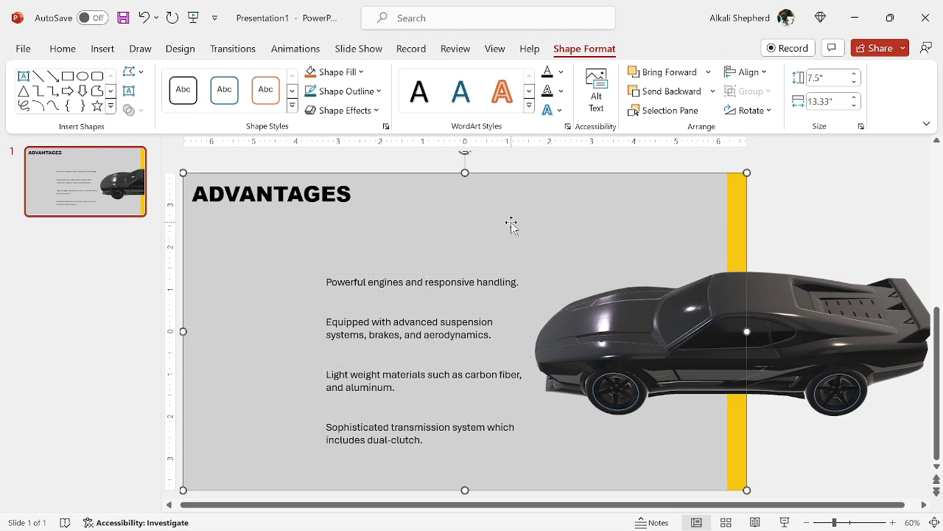
# Insert the green check mark picture from the Documents folder and move it to the left part of the slide
pyautogui.click(103, 52)
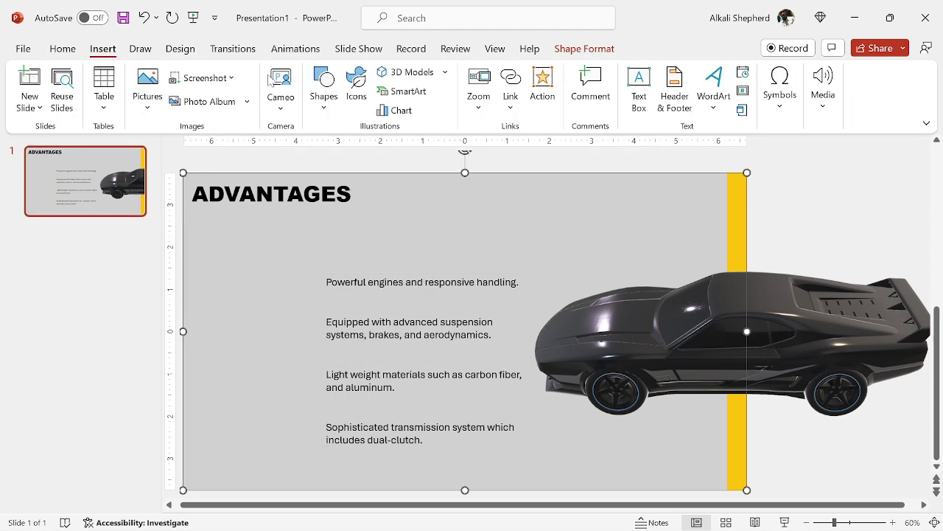
pyautogui.click(147, 92)
pyautogui.click(165, 154)
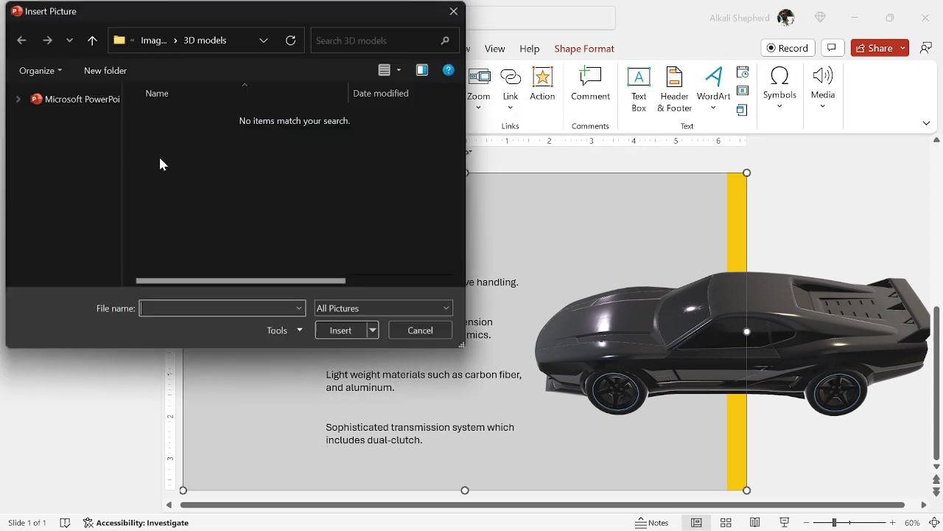
pyautogui.scroll(5, 94, 165)
pyautogui.click(66, 165)
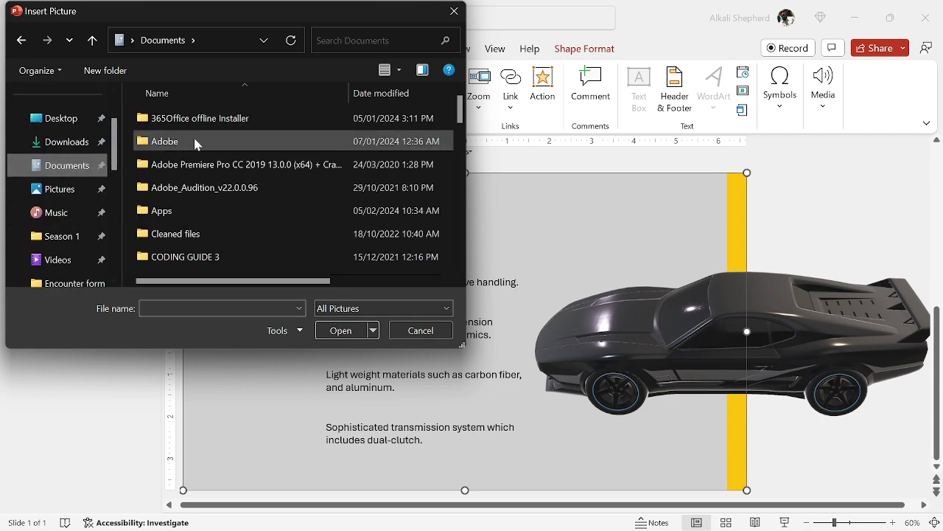
pyautogui.scroll(-10, 180, 158)
pyautogui.click(173, 149)
pyautogui.click(341, 330)
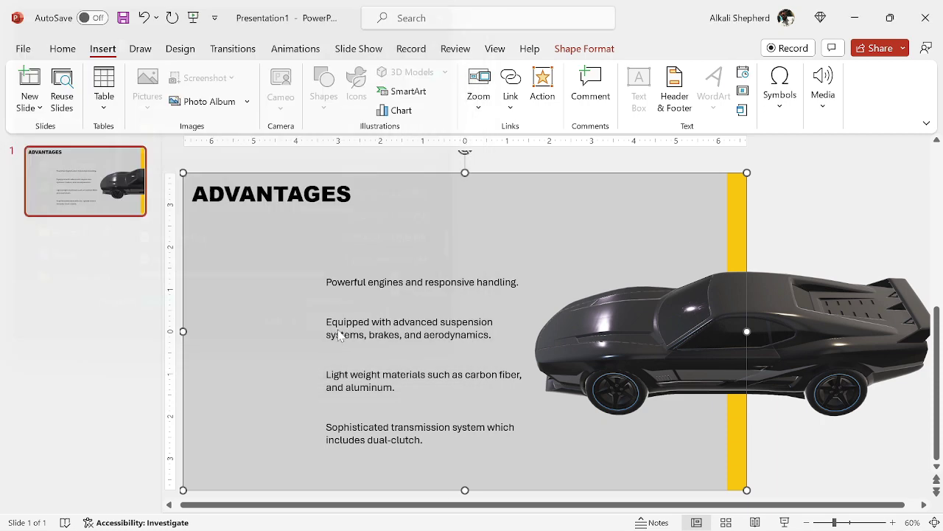
pyautogui.moveTo(378, 319); pyautogui.dragTo(294, 326)
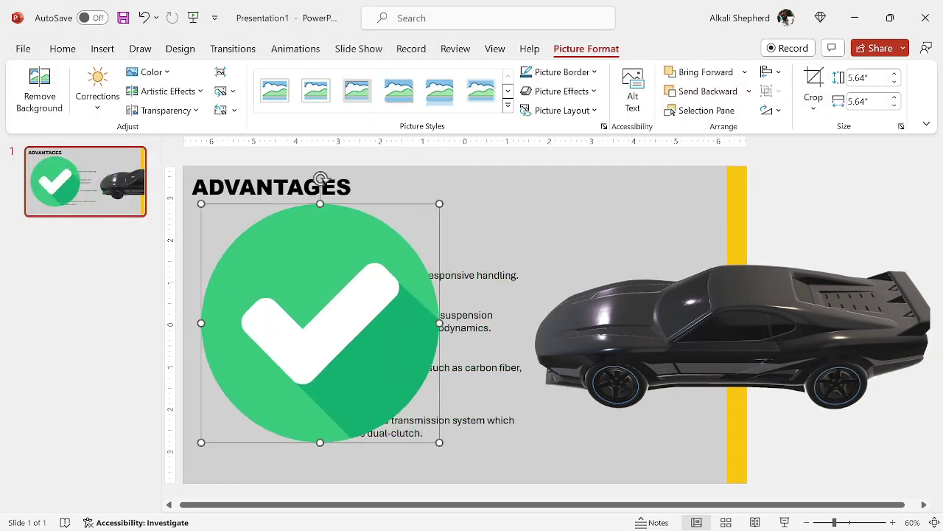
# Set the check mark picture's height to 2.45" and place it beside the four advantage text boxes
pyautogui.write('2.45')
pyautogui.press('Return')
pyautogui.moveTo(263, 269); pyautogui.dragTo(251, 353)
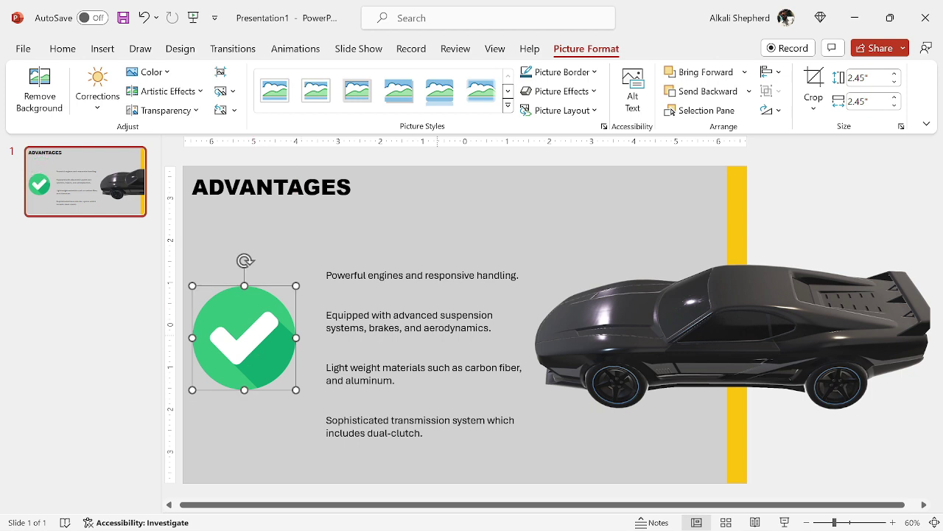
pyautogui.click(544, 225)
# Nudge the 3D car model slightly to the right, away from the advantage texts, and preview the slide full screen
pyautogui.click(588, 329)
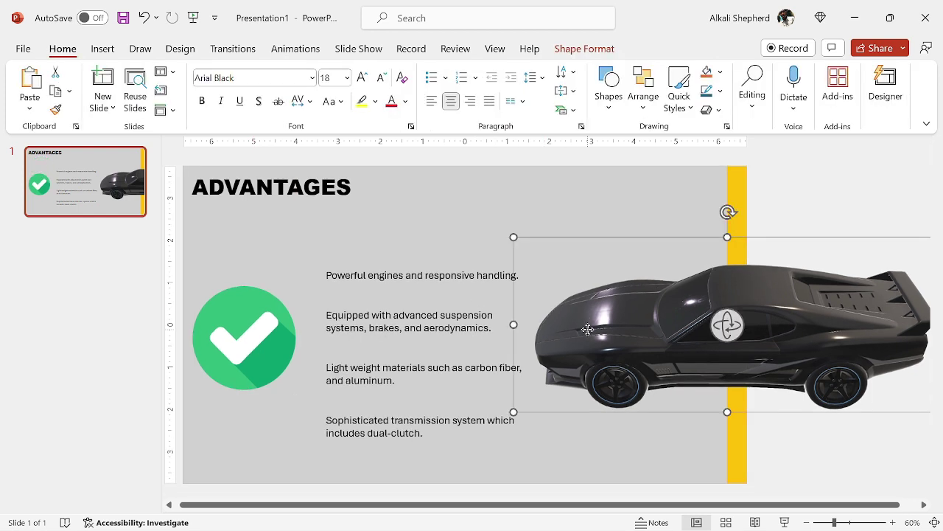
pyautogui.press('Right')
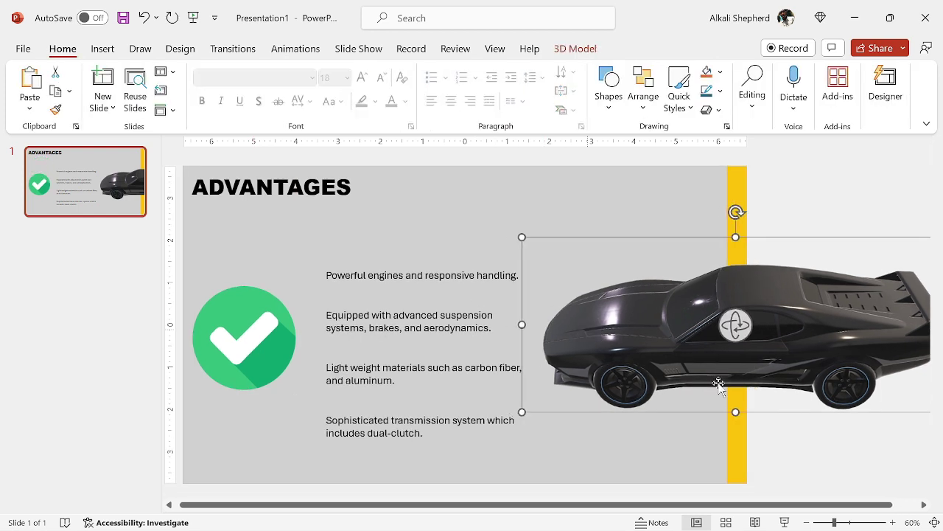
pyautogui.hotkey('ctrl', 'Left')
pyautogui.hotkey('ctrl', 'Left')
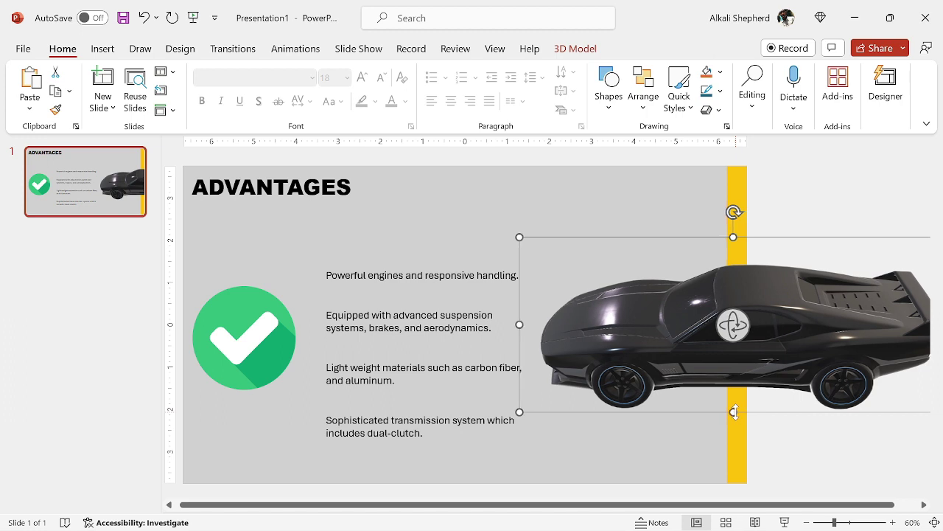
pyautogui.click(460, 272)
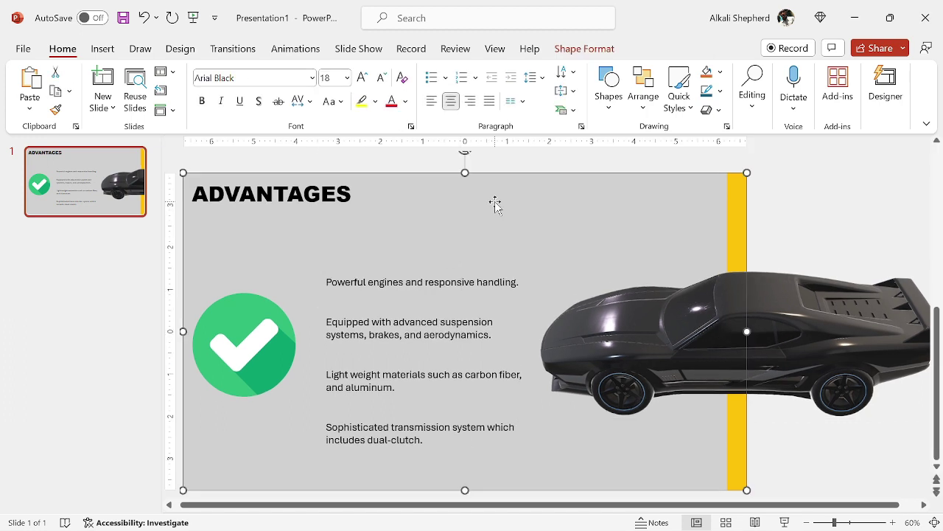
pyautogui.click(784, 523)
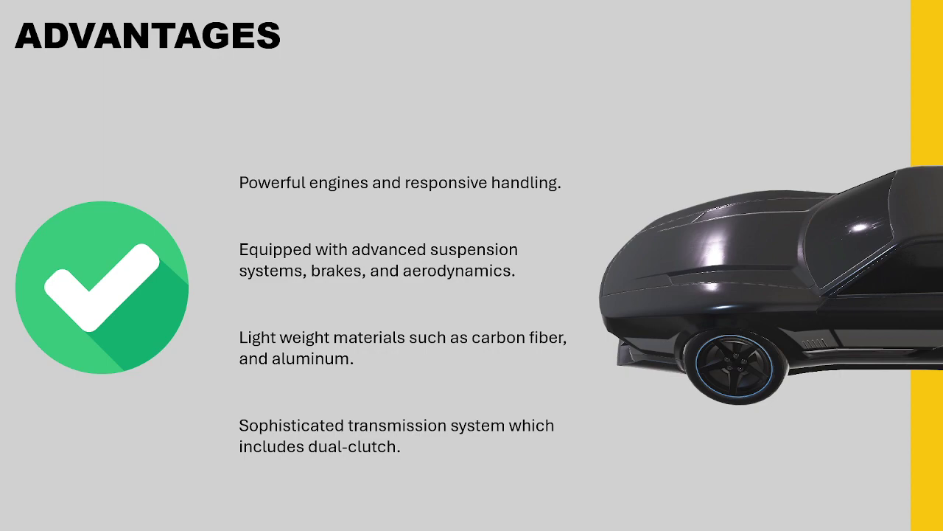
pyautogui.press('Escape')
# Duplicate the advantages slide and change the copy's heading to DISADVANTAGES
pyautogui.rightClick(120, 152)
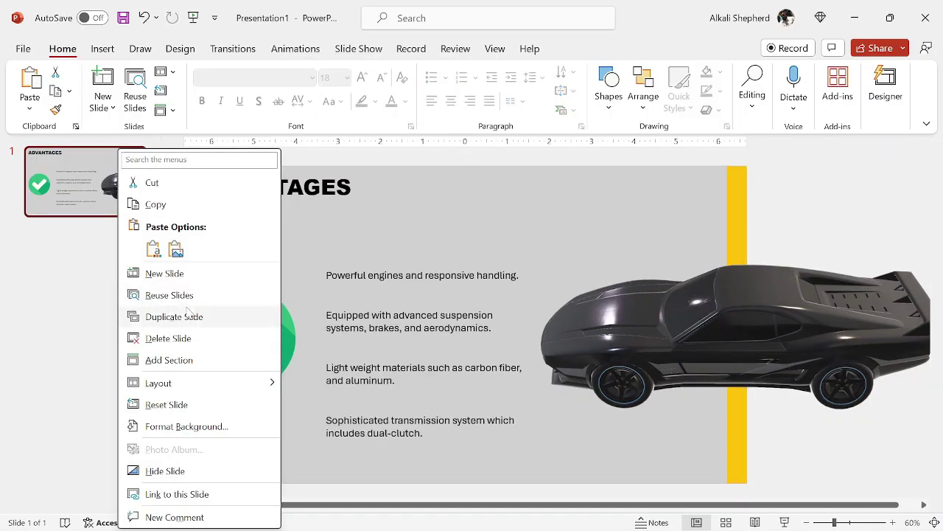
pyautogui.click(173, 316)
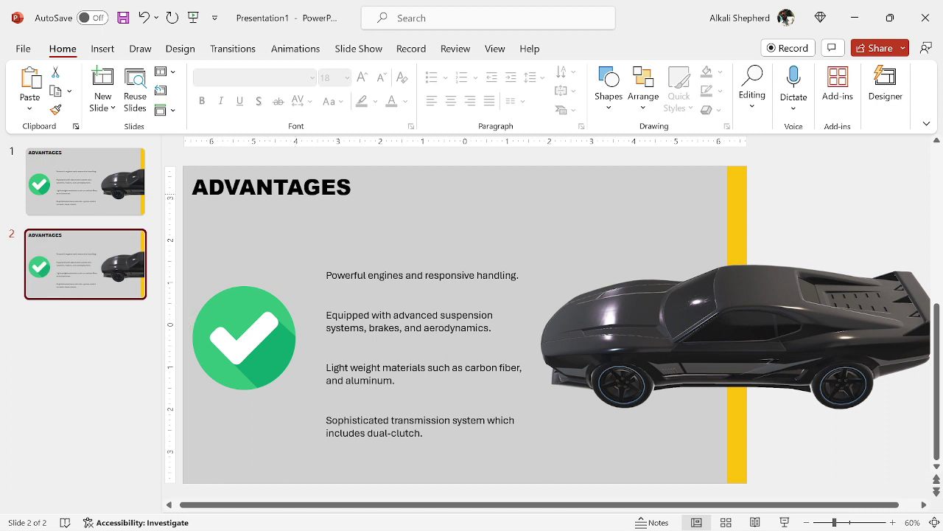
pyautogui.click(303, 195)
pyautogui.click(223, 197)
pyautogui.write('DIS')
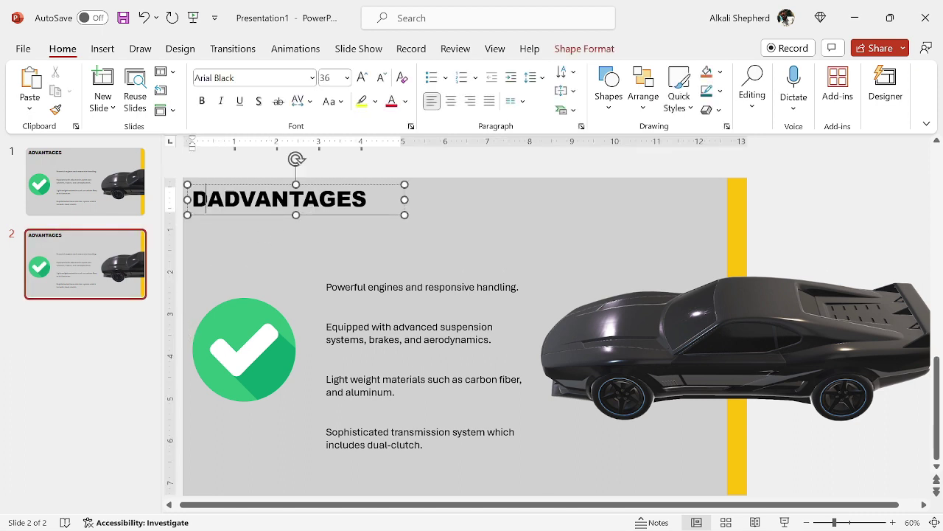
# Move the DISADVANTAGES heading to the slide's upper right corner and delete the grey background rectangle
pyautogui.click(297, 215)
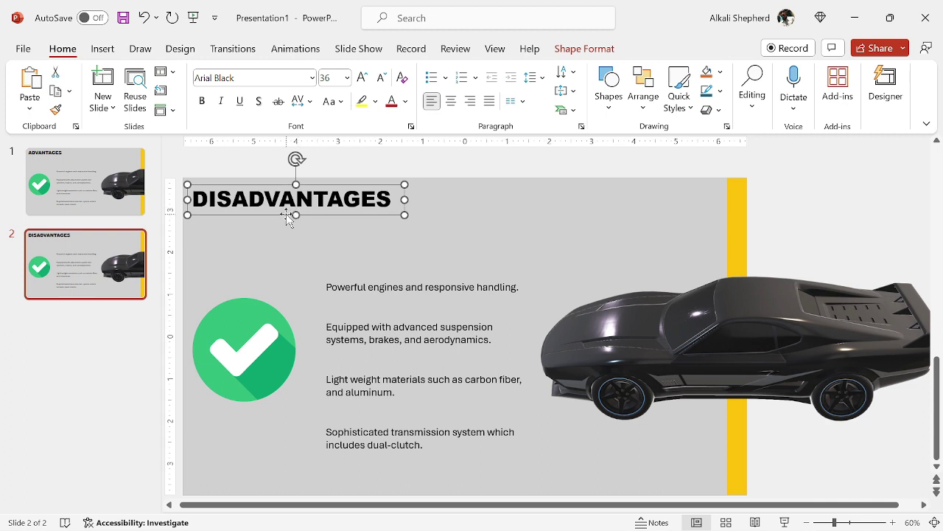
pyautogui.moveTo(330, 216); pyautogui.dragTo(637, 210)
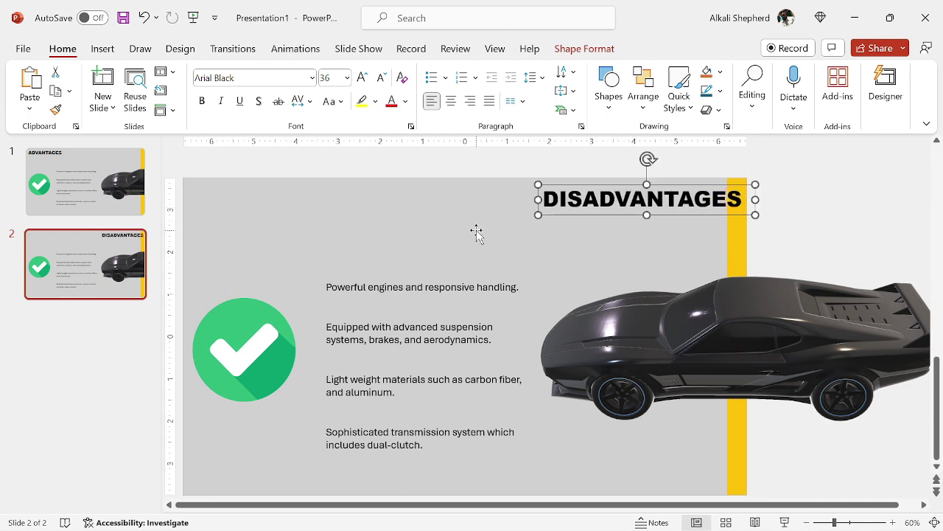
pyautogui.click(417, 228)
pyautogui.press('Delete')
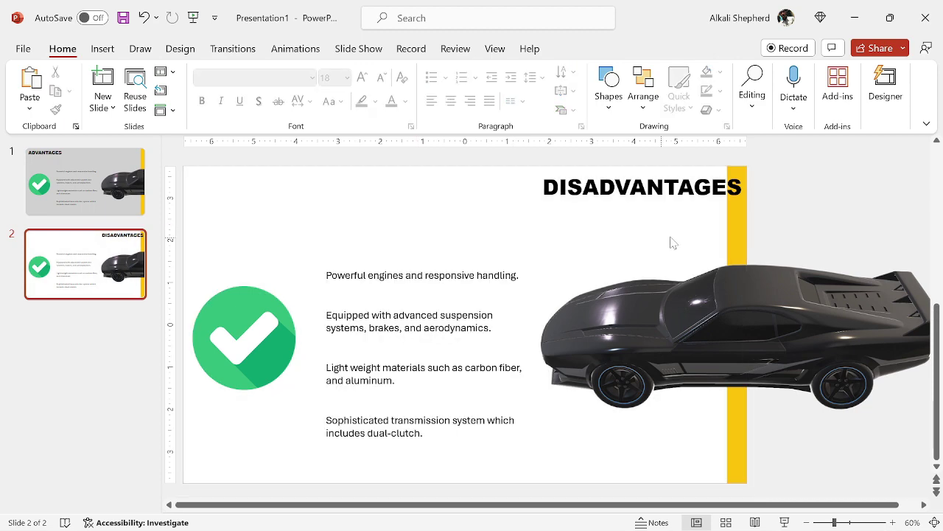
# Widen the yellow bar leftward until it covers the whole second slide, and delete the green check mark
pyautogui.click(736, 230)
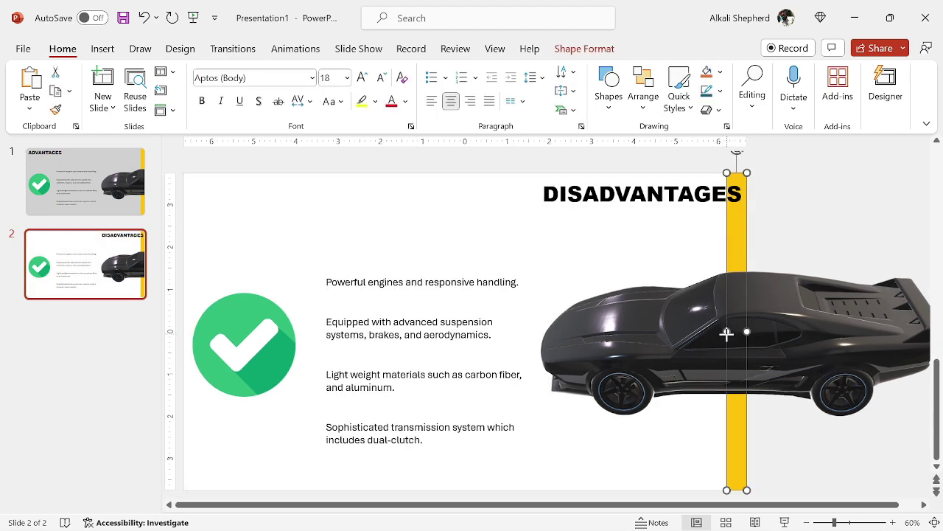
pyautogui.moveTo(727, 334); pyautogui.dragTo(183, 281)
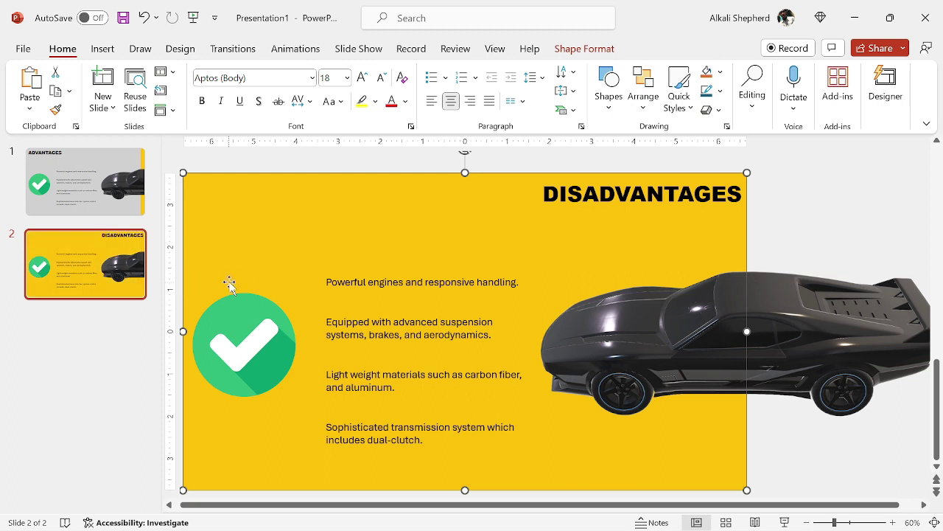
pyautogui.click(244, 302)
pyautogui.press('Delete')
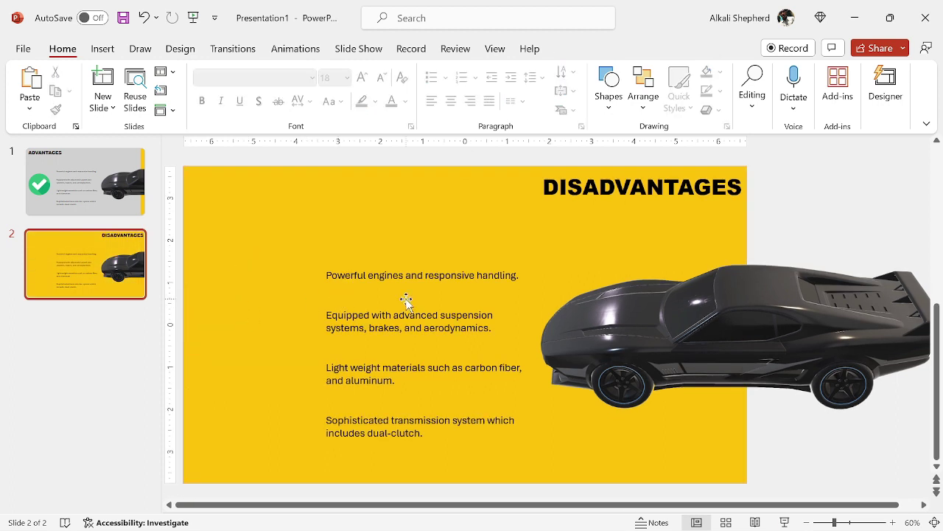
# Move the 3D car model to the slide's left side so that its front half extends beyond the slide edge
pyautogui.click(614, 343)
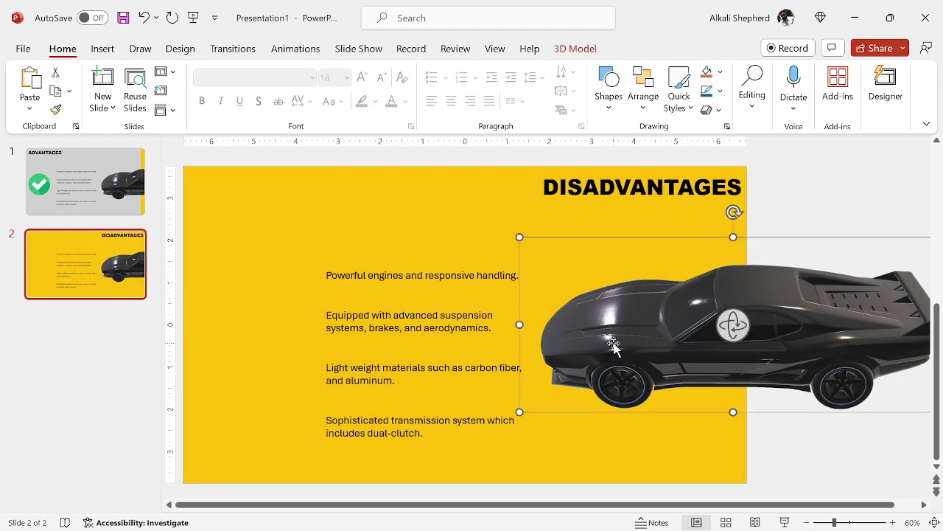
pyautogui.moveTo(613, 343); pyautogui.dragTo(234, 317)
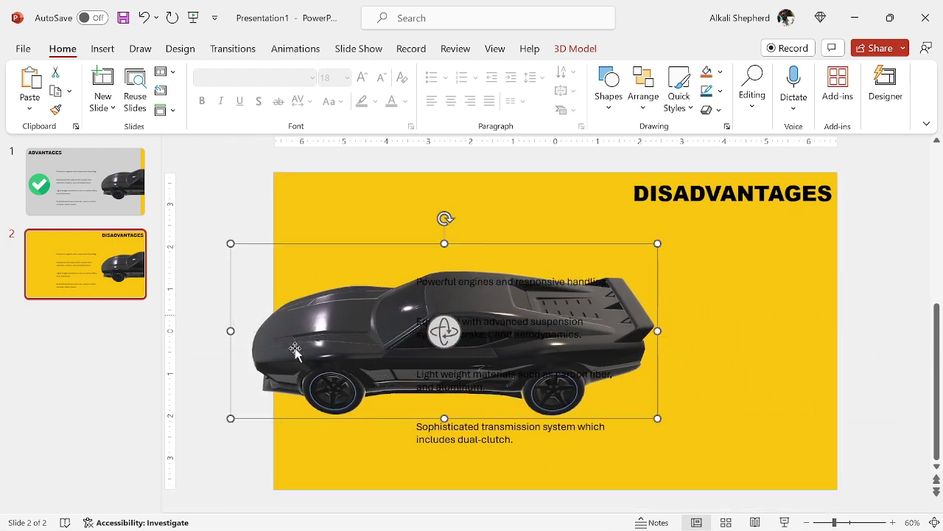
pyautogui.moveTo(358, 348); pyautogui.dragTo(274, 379)
pyautogui.press('Left')
pyautogui.press('Left')
pyautogui.press('Left')
pyautogui.press('Left')
pyautogui.press('Left')
pyautogui.press('Left')
pyautogui.press('Left')
pyautogui.press('Left')
pyautogui.press('Left')
pyautogui.press('Left')
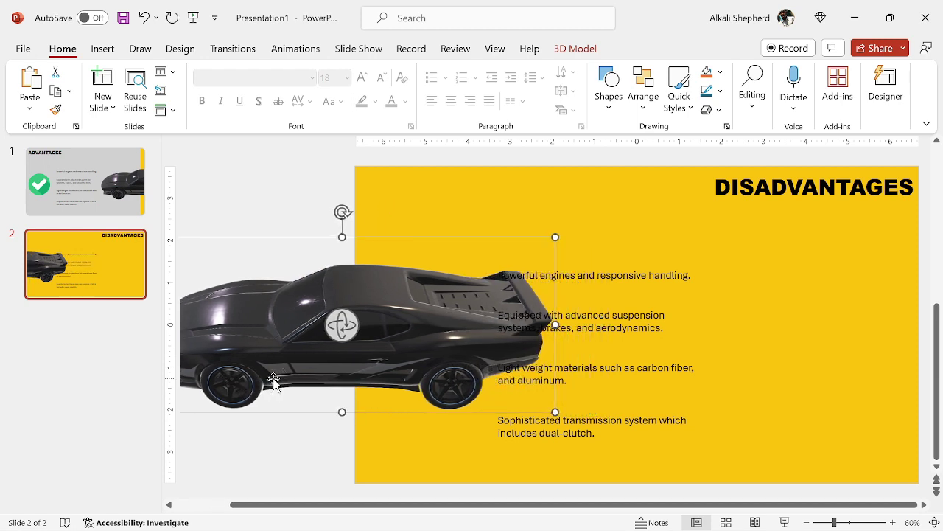
# Select all four text boxes on the second slide and move them to the right, clear of the car
pyautogui.click(596, 295)
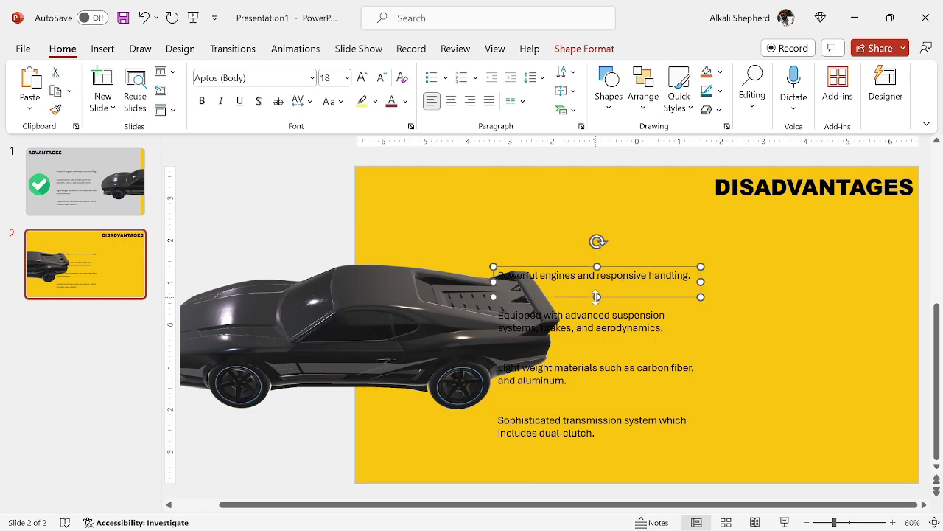
pyautogui.keyDown('shift'); pyautogui.click(596, 319); pyautogui.keyUp('shift')
pyautogui.keyDown('shift'); pyautogui.click(592, 371); pyautogui.keyUp('shift')
pyautogui.keyDown('shift'); pyautogui.click(590, 427); pyautogui.keyUp('shift')
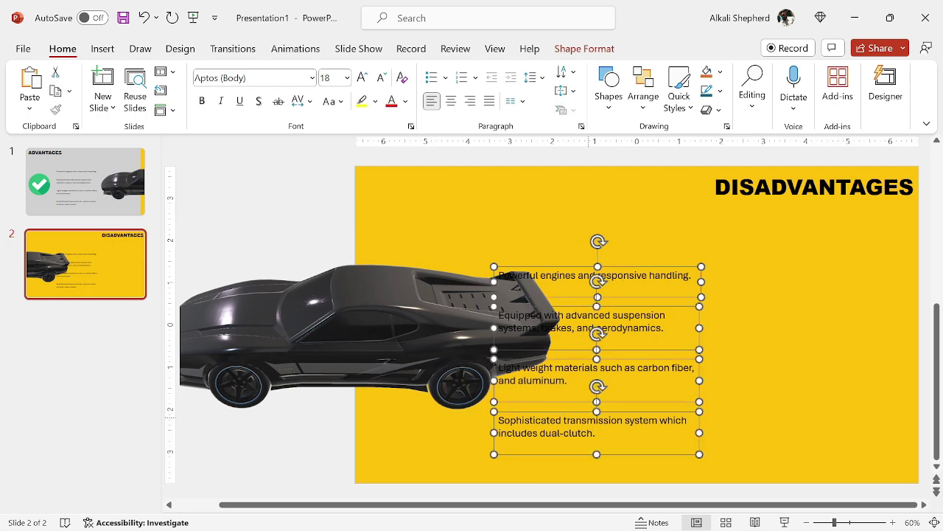
pyautogui.moveTo(590, 426); pyautogui.dragTo(750, 421)
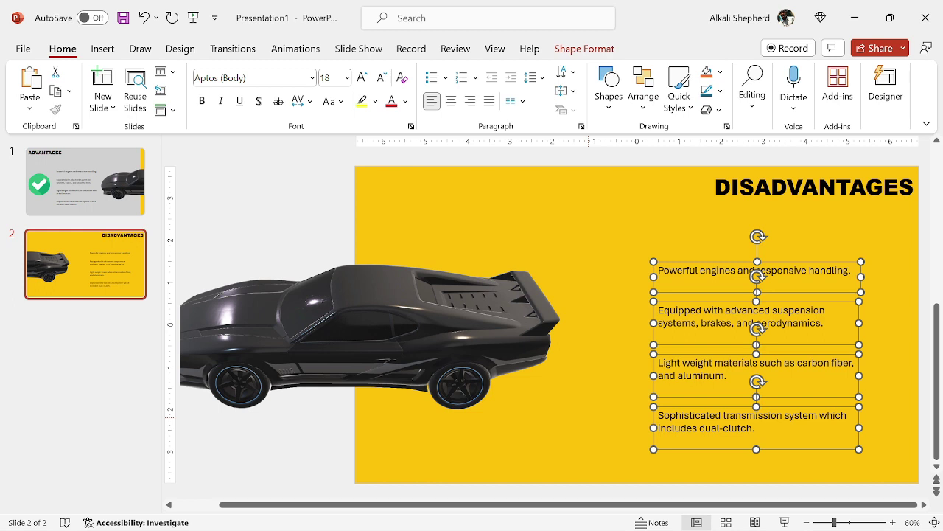
pyautogui.click(654, 460)
# Replace the first text with "Requires premium fuel and specialized parts, which can be costly to replace."
pyautogui.click(694, 279)
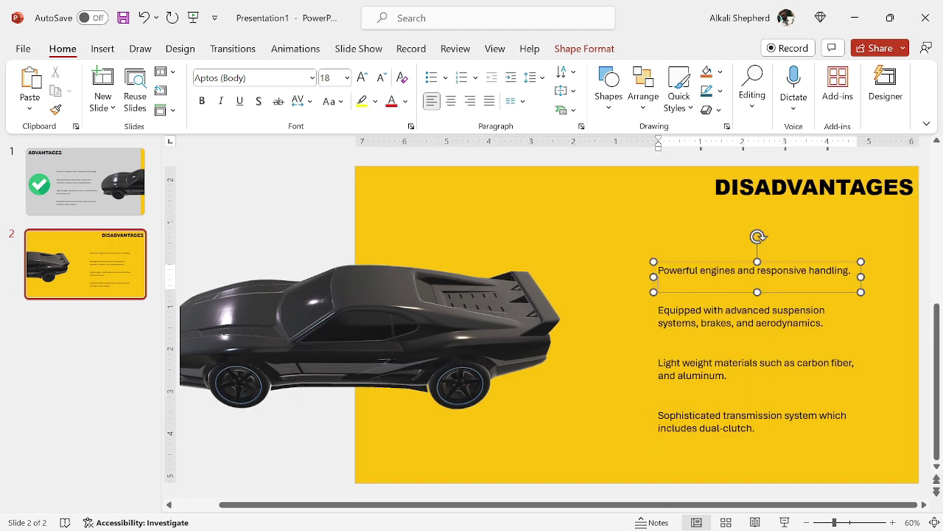
pyautogui.moveTo(659, 270); pyautogui.dragTo(887, 276)
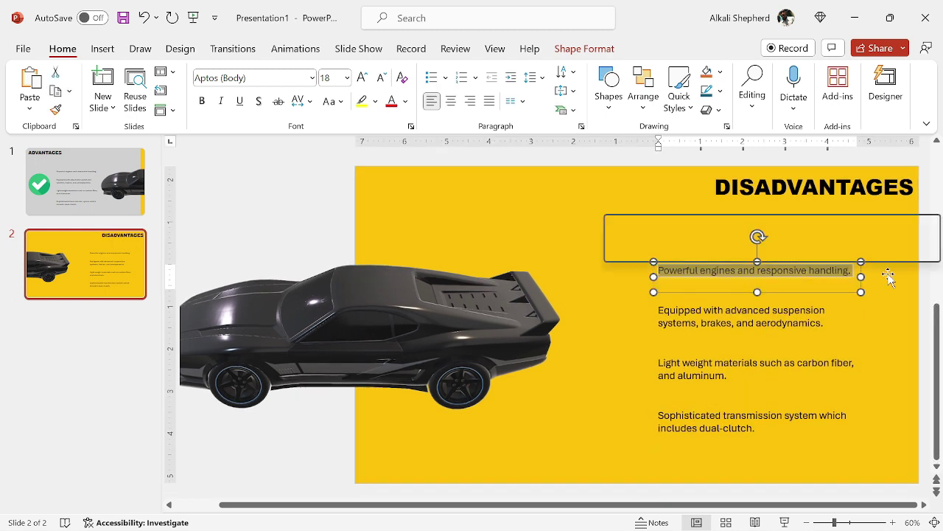
pyautogui.press('BackSpace')
pyautogui.write('Requires premium fuel and specialized parts, which can be costly to replace.')
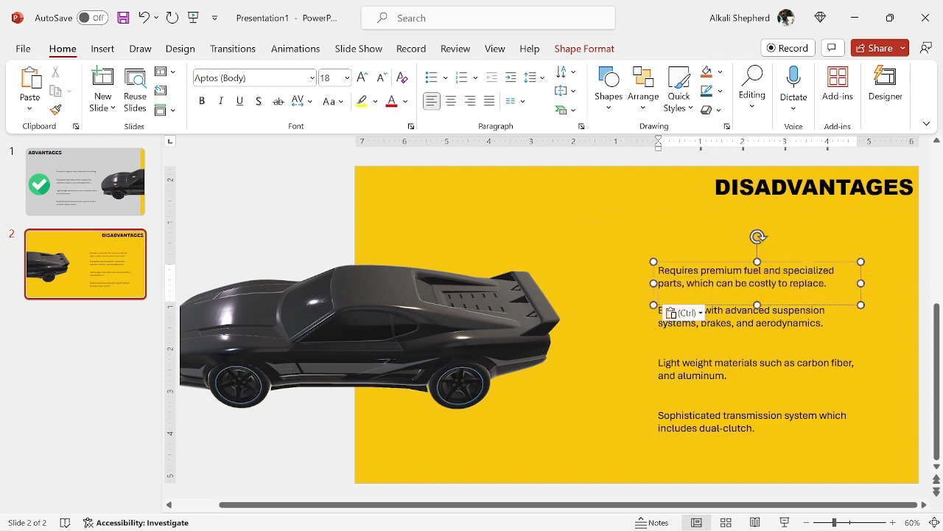
pyautogui.click(758, 304)
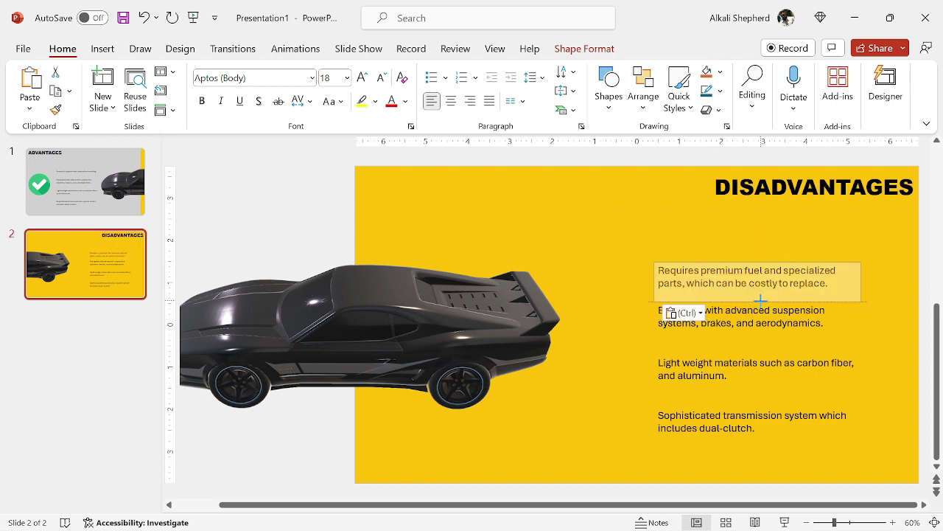
# Replace the other three text boxes with ones about complex engines and drivetrains, traction struggles from rear-wheel drive and high power, and higher purchase prices
pyautogui.click(757, 340)
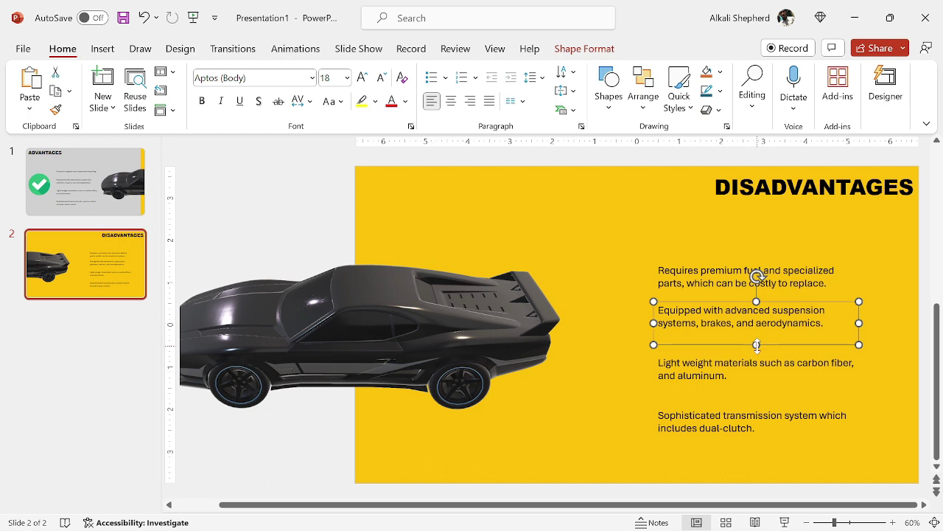
pyautogui.keyDown('shift'); pyautogui.click(757, 354); pyautogui.keyUp('shift')
pyautogui.keyDown('shift'); pyautogui.click(728, 417); pyautogui.keyUp('shift')
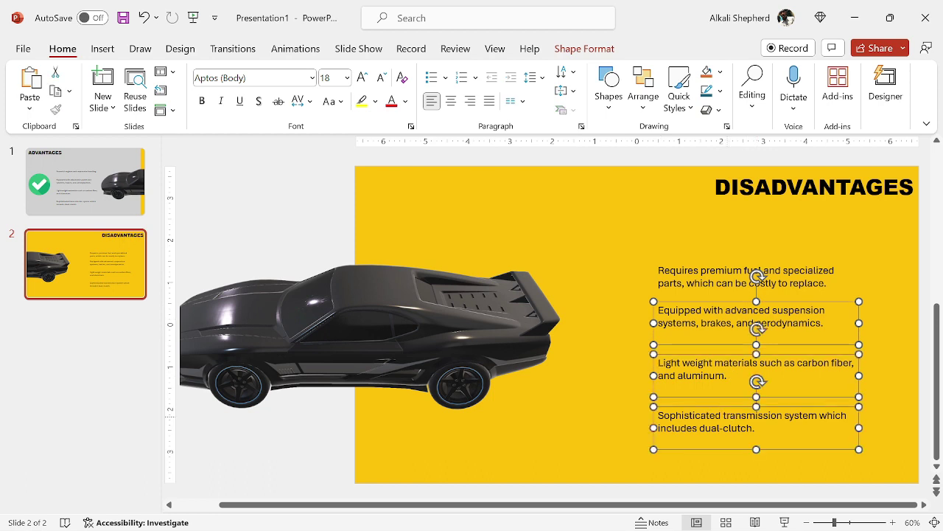
pyautogui.press('Delete')
pyautogui.write('Complex high-performance engines and drivetrains. Struggles to maintain traction due to possession of rear-wheel drive and high power outputs. Typically command higher  purchase prices.')
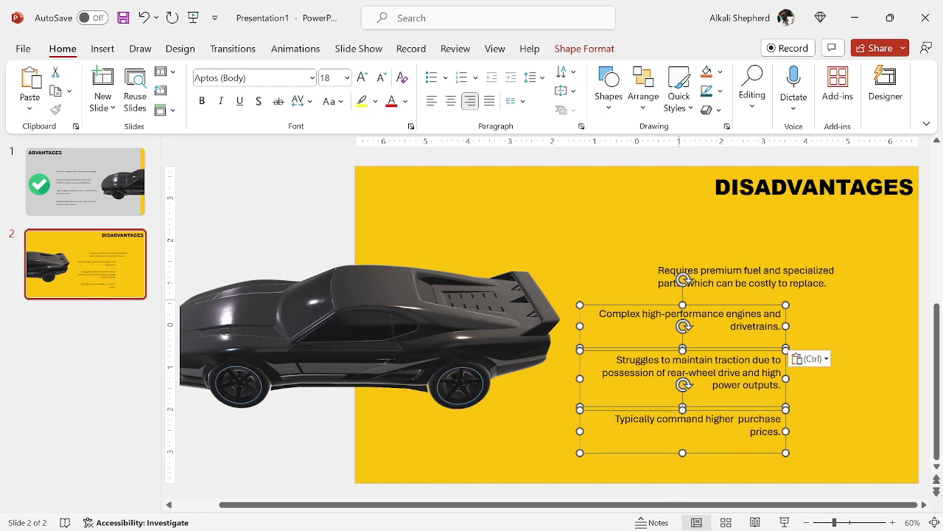
# Select all four disadvantage text boxes, align them right and distribute them vertically
pyautogui.keyDown('shift'); pyautogui.click(741, 276); pyautogui.keyUp('shift')
pyautogui.click(585, 49)
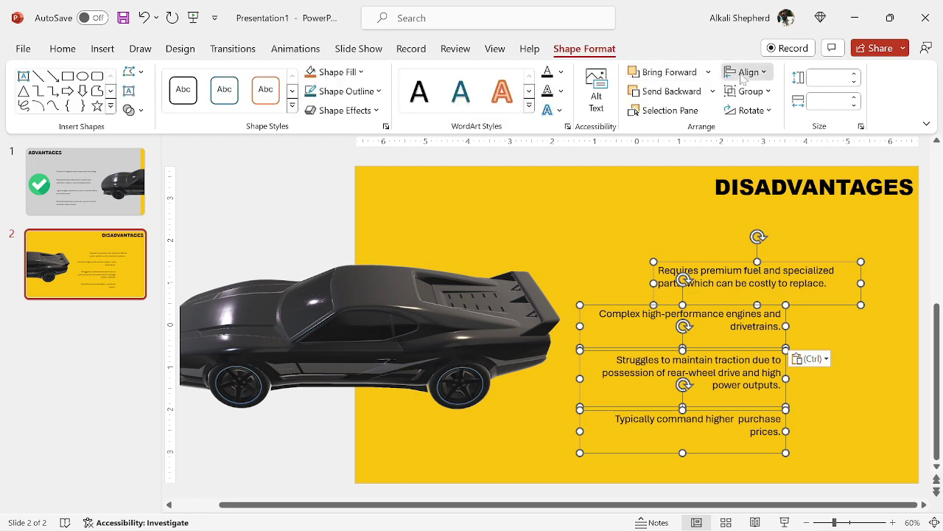
pyautogui.click(745, 73)
pyautogui.click(767, 135)
pyautogui.click(746, 72)
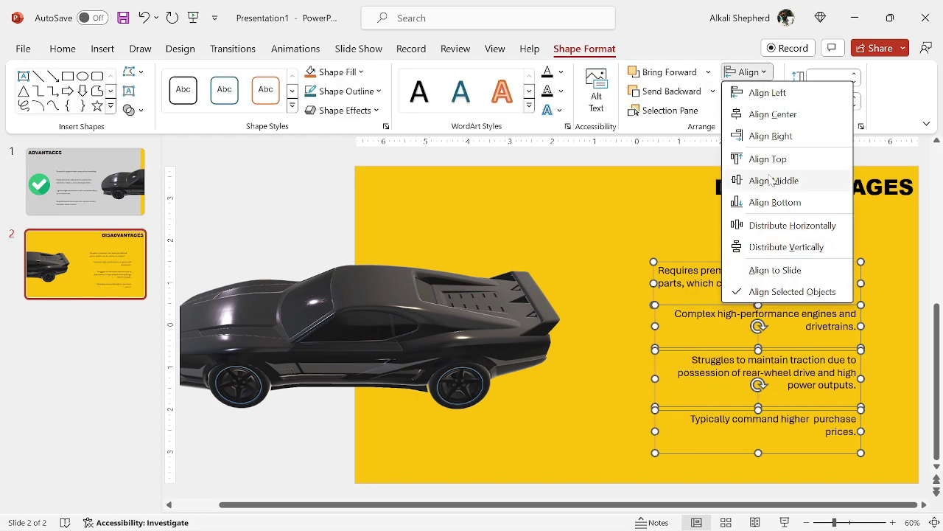
pyautogui.click(783, 246)
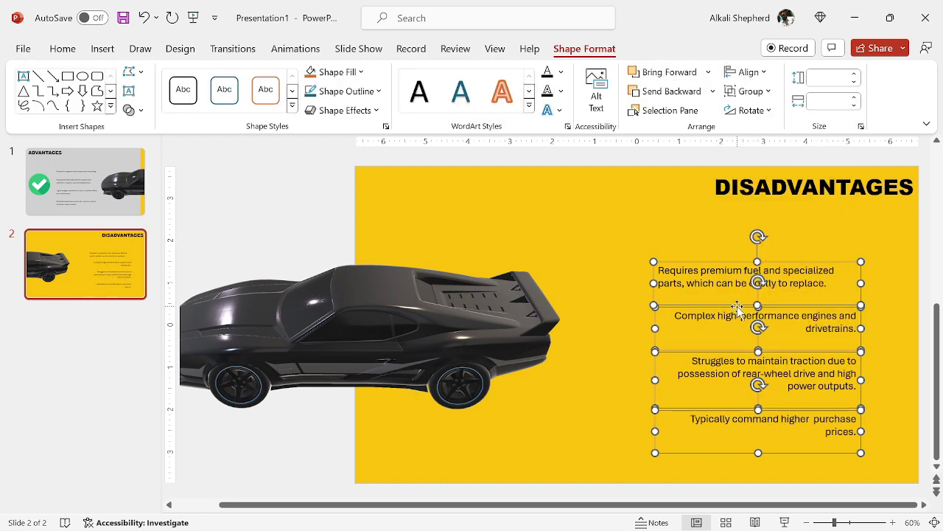
# Move the four disadvantage text boxes up and left, next to the car, and right-align their text
pyautogui.moveTo(737, 306); pyautogui.dragTo(653, 286)
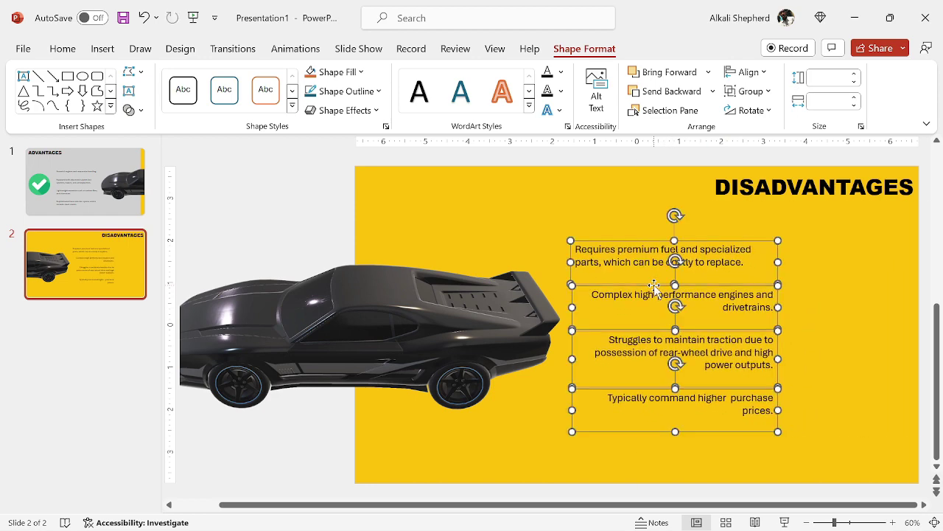
pyautogui.click(63, 49)
pyautogui.click(469, 106)
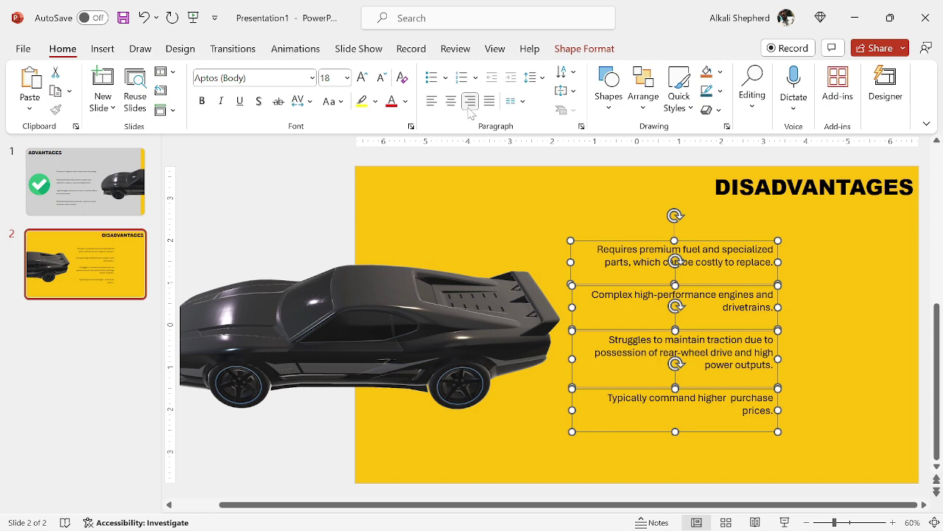
pyautogui.click(610, 206)
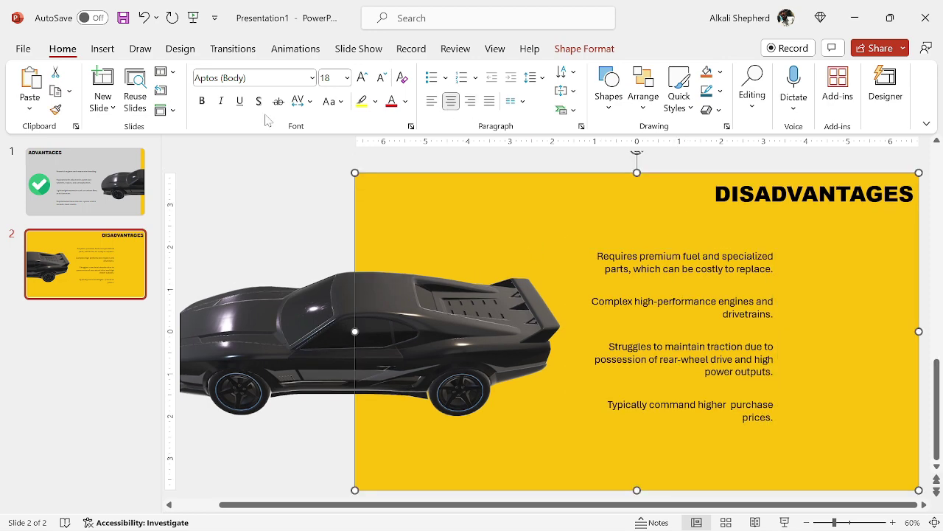
# Insert the picture file named wrong from this device onto the Disadvantages slide
pyautogui.click(102, 48)
pyautogui.click(146, 96)
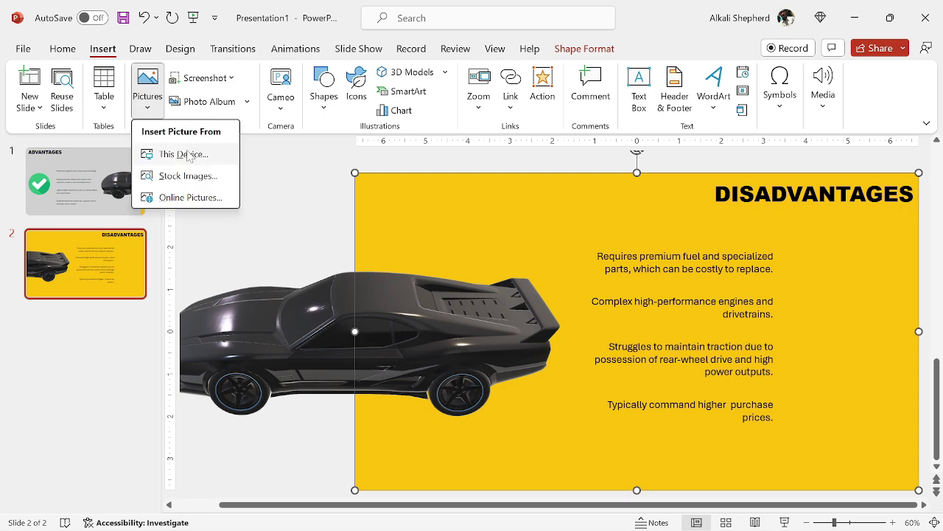
pyautogui.click(185, 153)
pyautogui.scroll(-10, 219, 196)
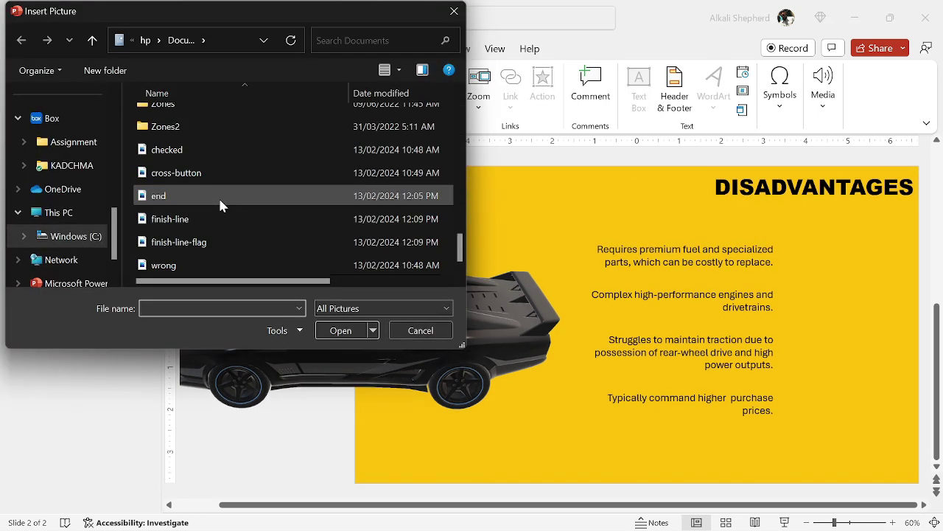
pyautogui.click(184, 265)
pyautogui.click(338, 331)
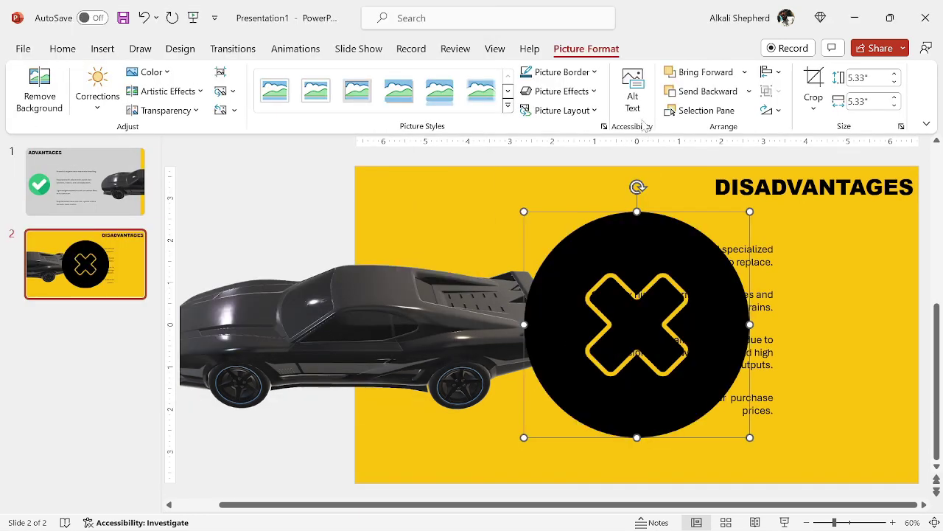
# Shrink the cross icon and place it to the right of the four disadvantage text boxes
pyautogui.click(874, 84)
pyautogui.press('Return')
pyautogui.moveTo(591, 260); pyautogui.dragTo(864, 330)
# Select the four disadvantage text boxes and nudge them slightly left, away from the cross icon
pyautogui.click(695, 261)
pyautogui.keyDown('shift'); pyautogui.click(678, 302); pyautogui.keyUp('shift')
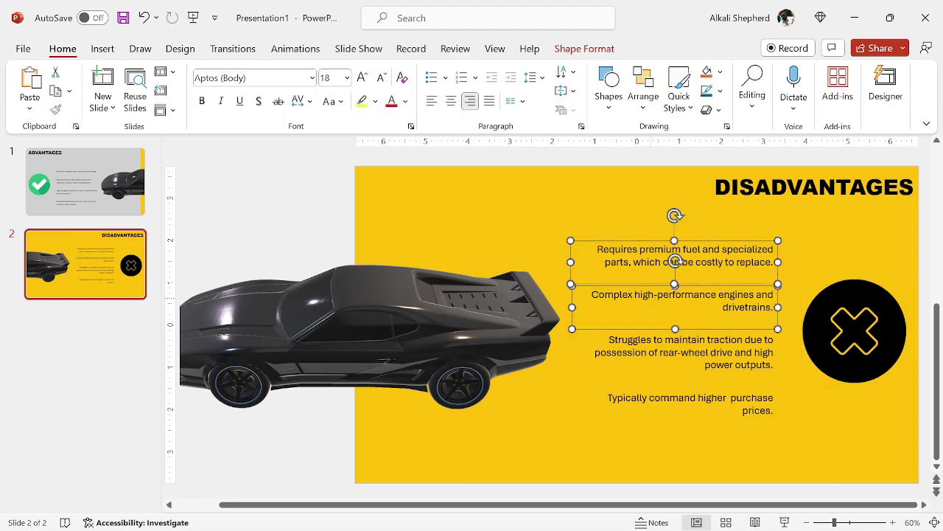
pyautogui.keyDown('shift'); pyautogui.click(667, 353); pyautogui.keyUp('shift')
pyautogui.keyDown('shift'); pyautogui.click(656, 401); pyautogui.keyUp('shift')
pyautogui.press('Left')
pyautogui.press('Left')
pyautogui.scroll(1, 762, 443)
# Align the cross icon to the vertical middle of the yellow background rectangle
pyautogui.click(850, 354)
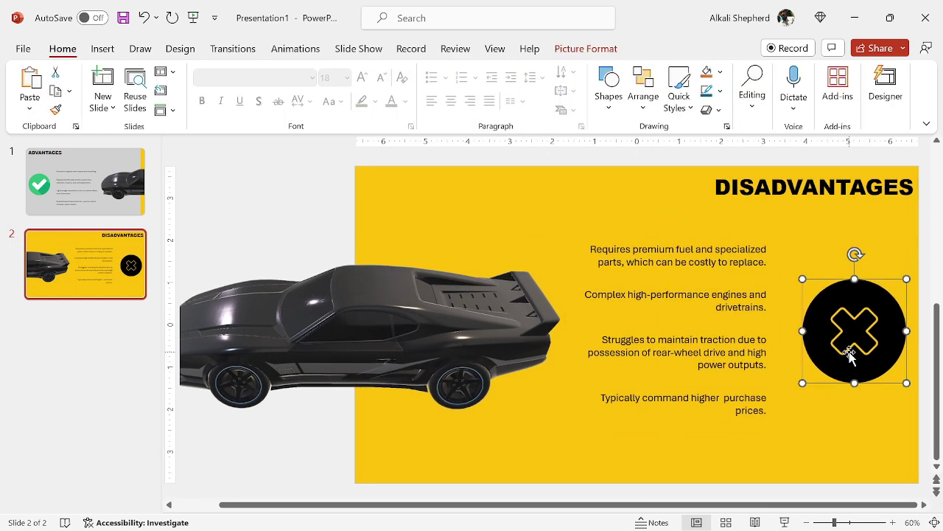
pyautogui.keyDown('shift'); pyautogui.click(804, 240); pyautogui.keyUp('shift')
pyautogui.click(586, 49)
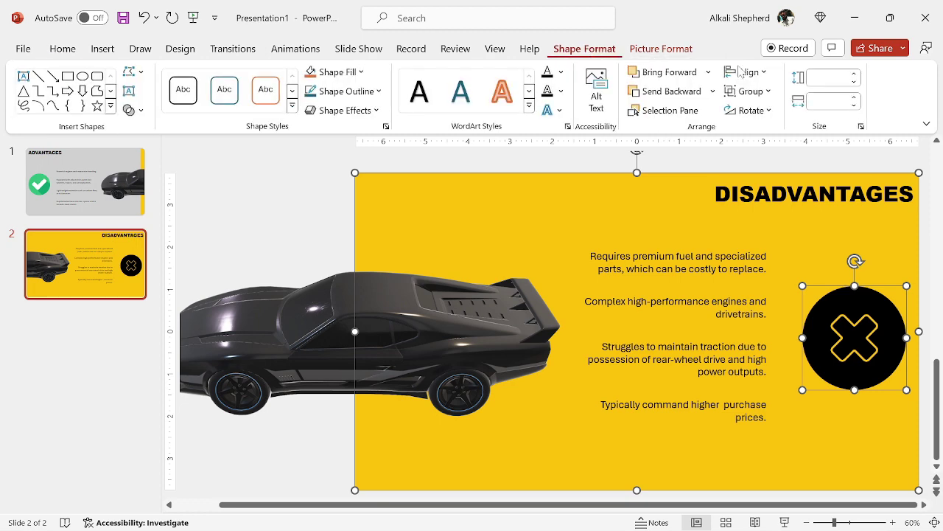
pyautogui.click(746, 72)
pyautogui.click(769, 179)
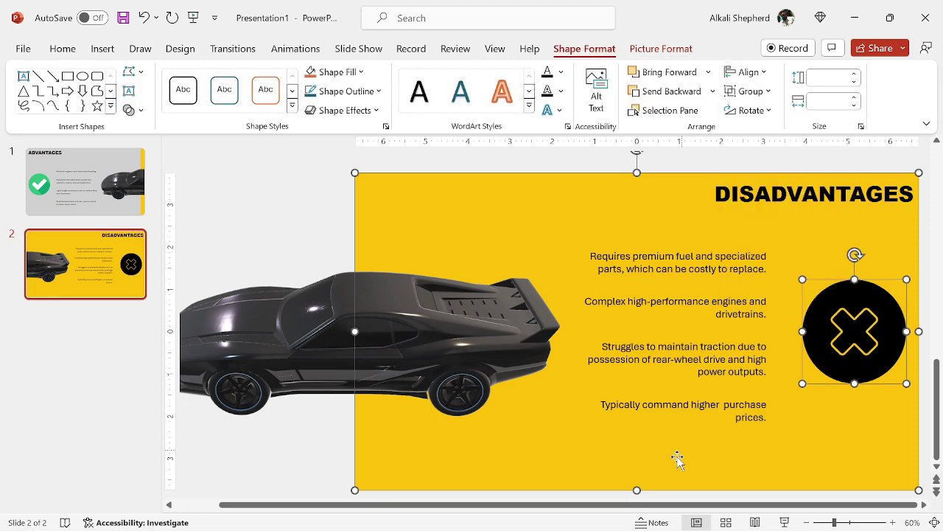
pyautogui.click(460, 171)
pyautogui.scroll(-1, 460, 170)
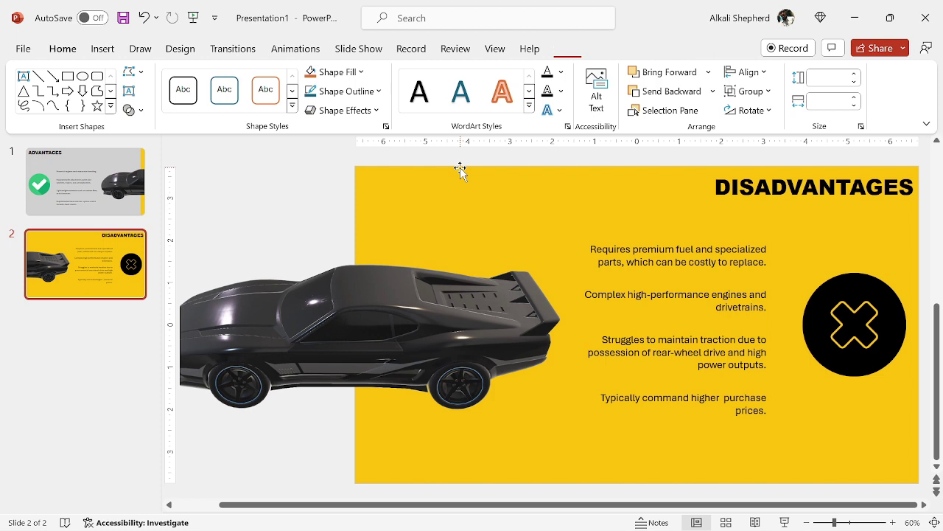
# Apply the Push transition to the Disadvantages slide with the From Right effect
pyautogui.click(232, 48)
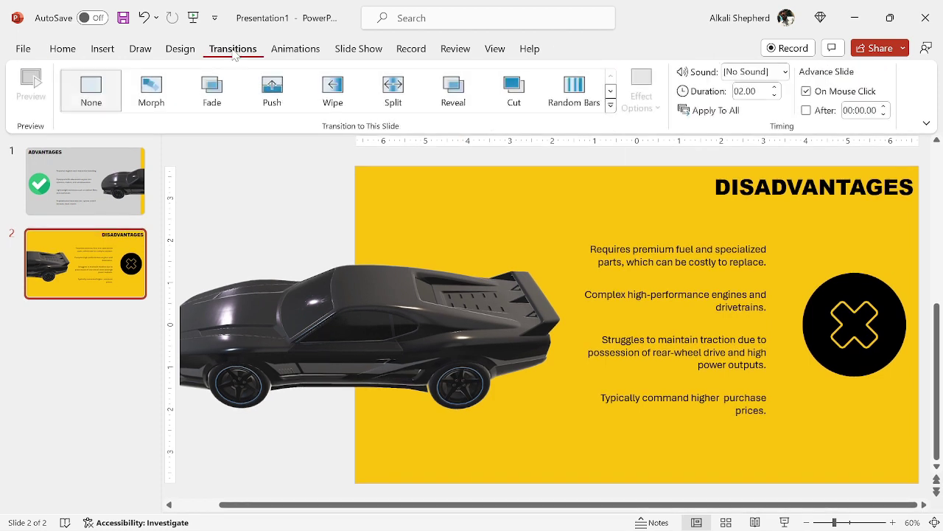
pyautogui.click(275, 90)
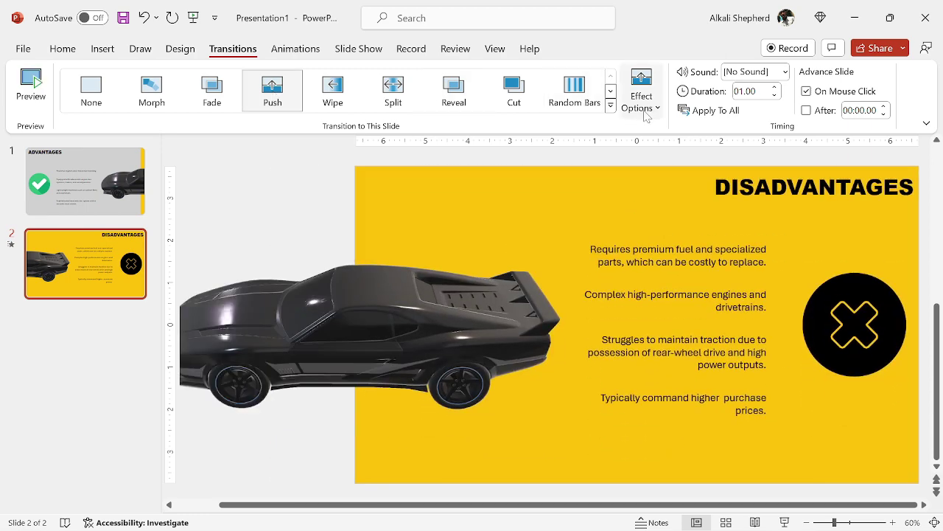
pyautogui.click(644, 112)
pyautogui.click(667, 208)
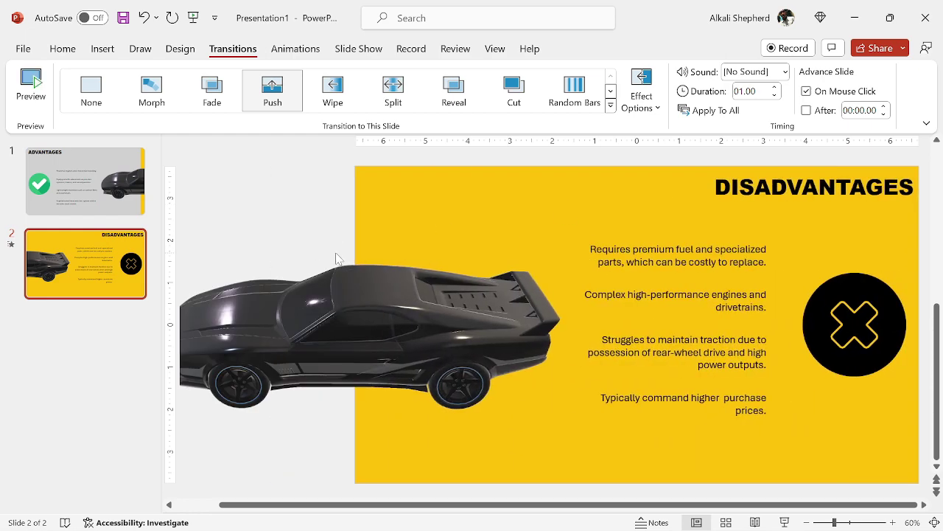
# Duplicate the Disadvantages slide and move the copy's heading, text boxes and cross icon off the slide past its right edge
pyautogui.rightClick(115, 269)
pyautogui.click(190, 316)
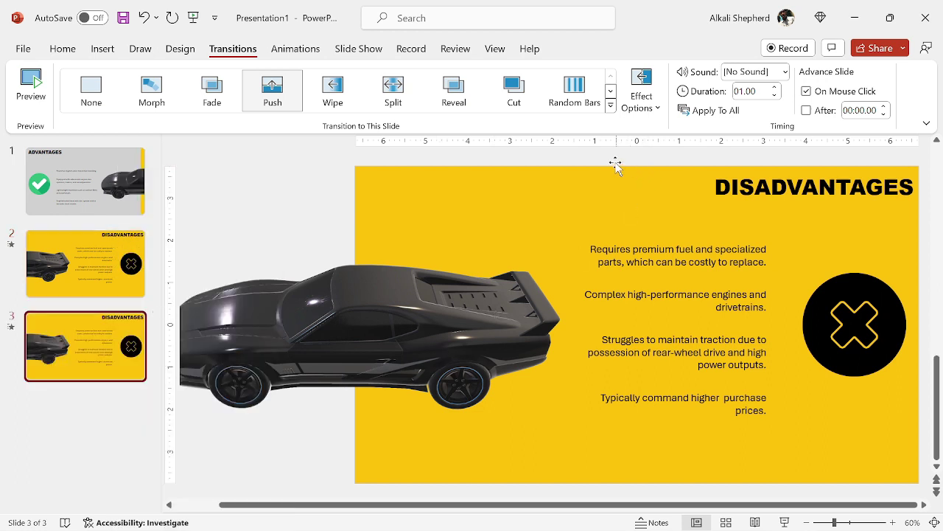
pyautogui.moveTo(583, 156); pyautogui.dragTo(924, 446)
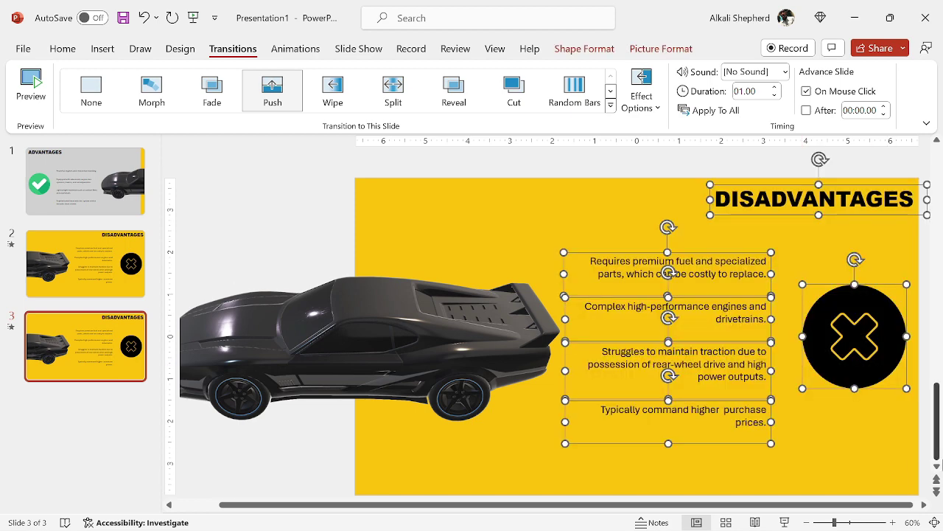
pyautogui.press('Right')
pyautogui.press('Right')
pyautogui.press('Right')
pyautogui.press('Right')
pyautogui.press('Right')
pyautogui.press('Right')
pyautogui.press('Right')
pyautogui.press('Right')
pyautogui.press('Right')
pyautogui.press('Right')
pyautogui.press('Right')
pyautogui.press('Right')
pyautogui.press('Right')
pyautogui.press('Right')
pyautogui.press('Right')
pyautogui.press('Right')
pyautogui.press('Right')
pyautogui.press('Right')
pyautogui.press('Right')
pyautogui.press('Right')
pyautogui.press('Right')
pyautogui.press('Right')
pyautogui.press('Right')
pyautogui.press('Right')
pyautogui.press('Right')
pyautogui.press('Right')
pyautogui.press('Right')
pyautogui.press('Right')
pyautogui.press('Right')
pyautogui.press('Right')
pyautogui.press('Right')
pyautogui.press('Right')
pyautogui.press('Right')
pyautogui.press('Right')
pyautogui.press('Right')
pyautogui.press('Right')
pyautogui.press('Right')
pyautogui.press('Right')
pyautogui.press('Right')
pyautogui.press('Right')
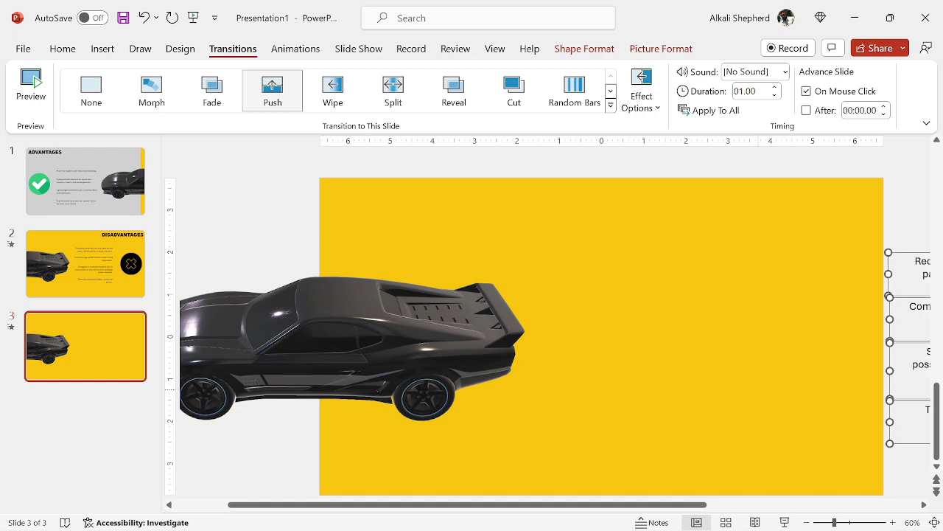
# Centre the car on the third slide and rotate the 3D model to show its front at an angle
pyautogui.click(344, 321)
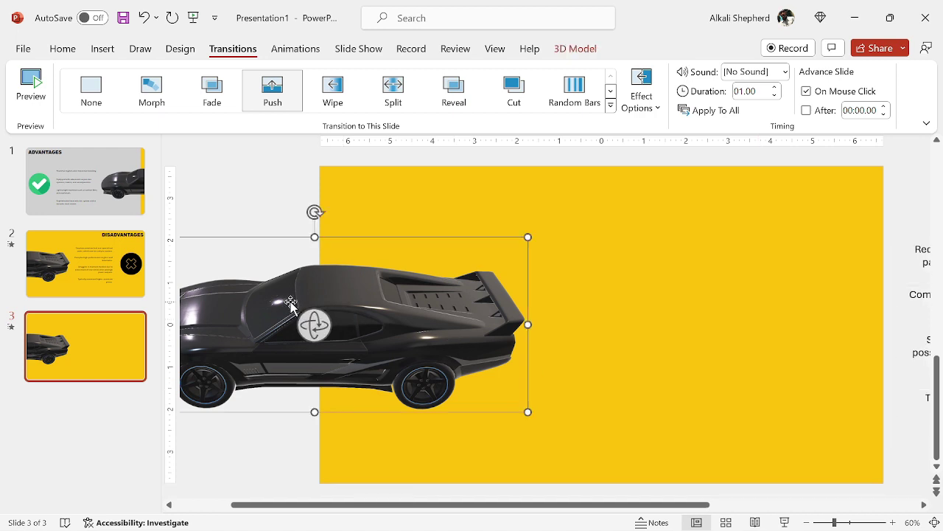
pyautogui.moveTo(291, 306); pyautogui.dragTo(568, 264)
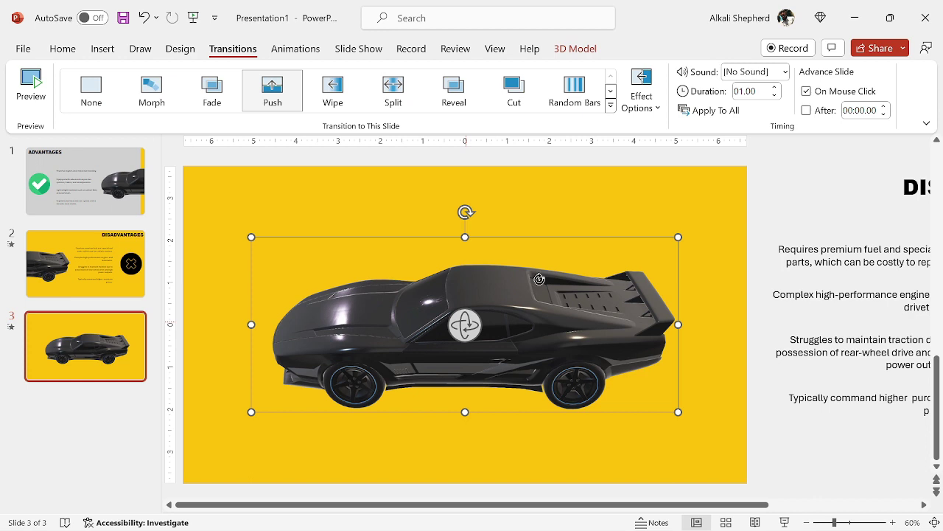
pyautogui.hotkey('ctrl', 'z')
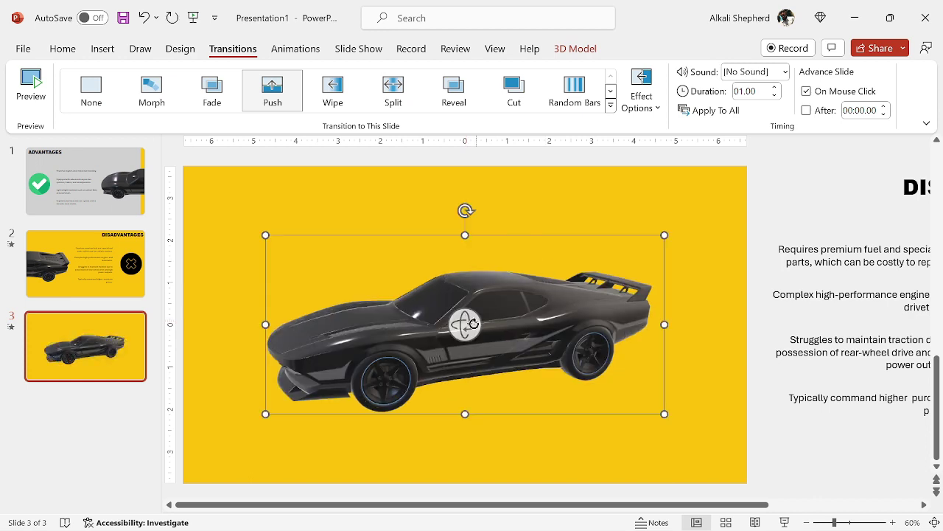
pyautogui.moveTo(468, 327); pyautogui.dragTo(630, 283)
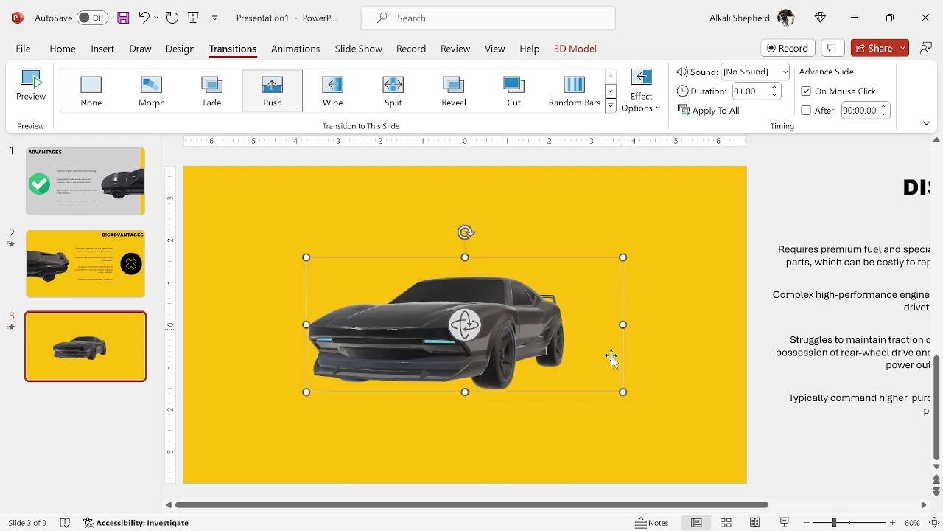
# Insert the finish-line-flag picture from this device onto the third slide
pyautogui.click(278, 296)
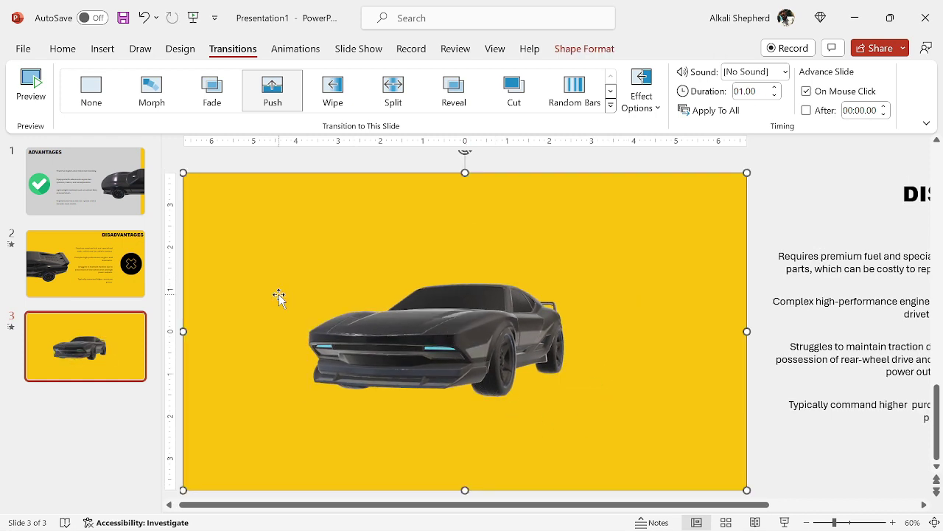
pyautogui.click(103, 49)
pyautogui.click(146, 87)
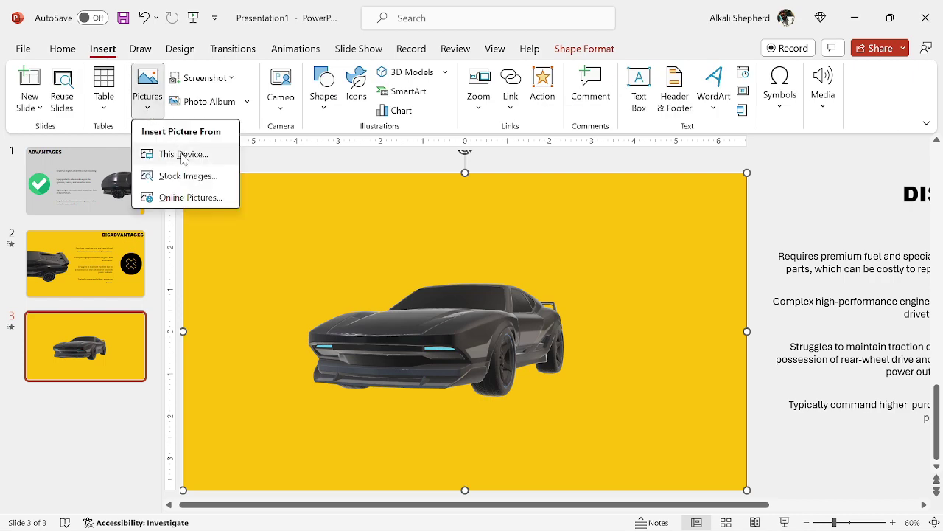
pyautogui.click(169, 152)
pyautogui.scroll(-15, 213, 196)
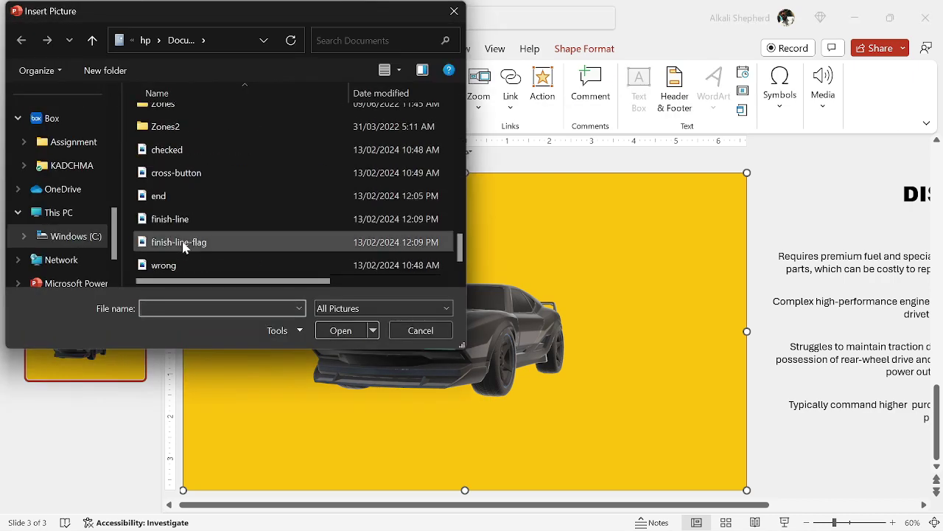
pyautogui.click(183, 241)
pyautogui.click(328, 331)
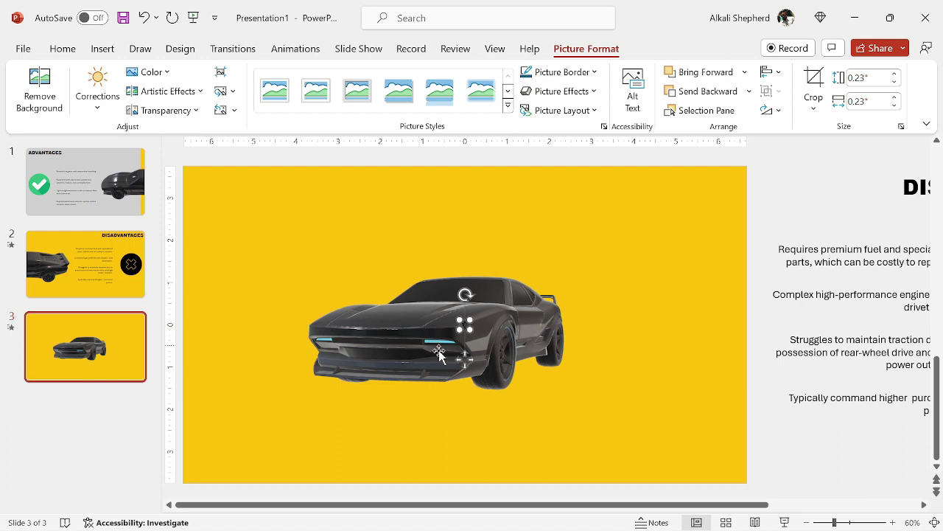
# Place the chequered flag above the car's front, near the slide's upper edge, and set its size to 2.43 inches
pyautogui.moveTo(417, 314); pyautogui.dragTo(354, 221)
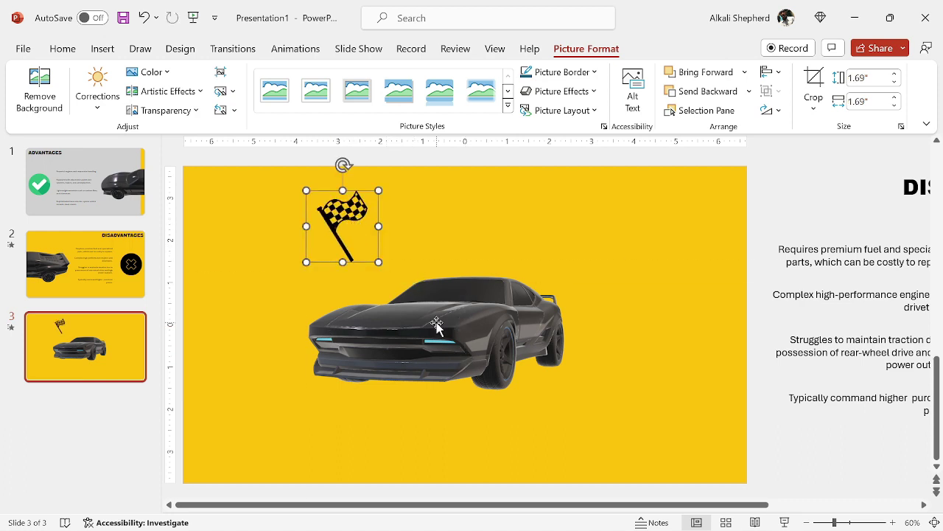
pyautogui.click(492, 386)
pyautogui.click(346, 229)
pyautogui.click(586, 49)
pyautogui.click(859, 77)
pyautogui.write('2.43')
pyautogui.press('Return')
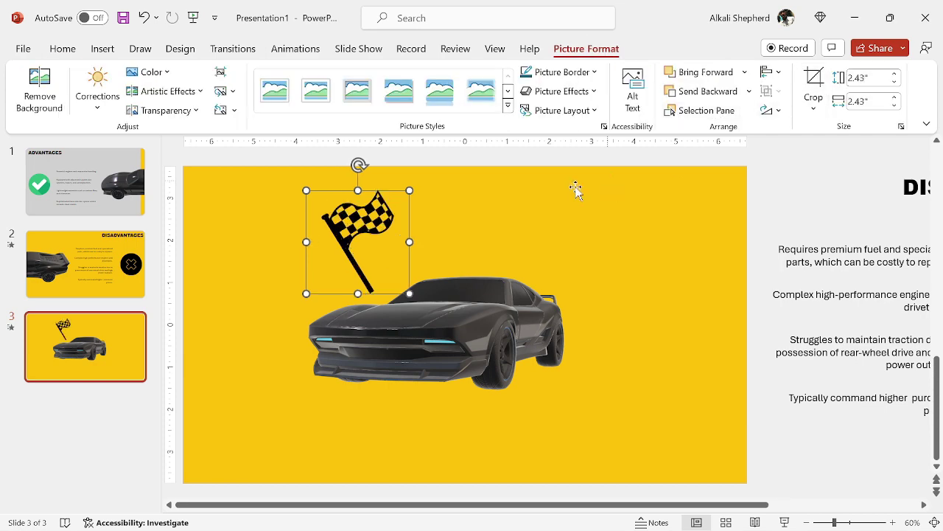
pyautogui.moveTo(368, 233); pyautogui.dragTo(350, 215)
# Add a text box reading "THANK YOU" beside the flag, above the car
pyautogui.click(103, 49)
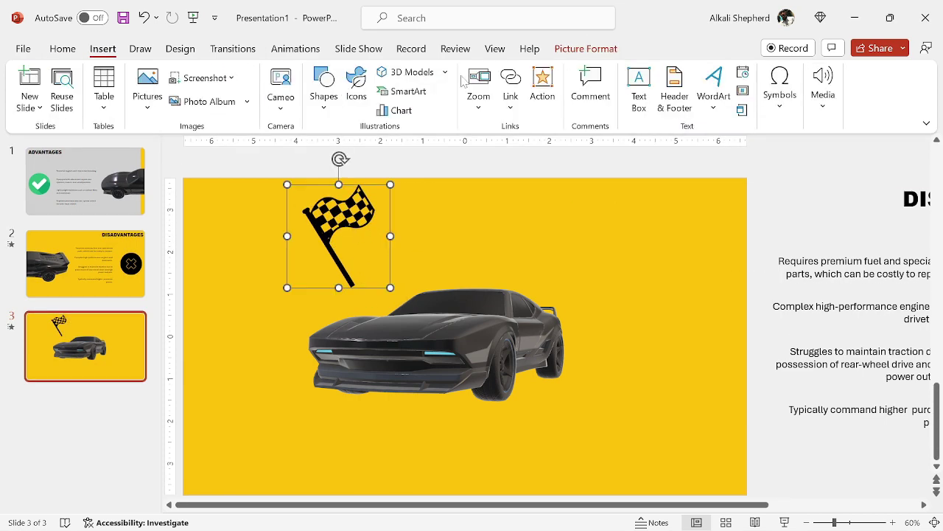
pyautogui.click(638, 87)
pyautogui.moveTo(446, 245); pyautogui.dragTo(590, 258)
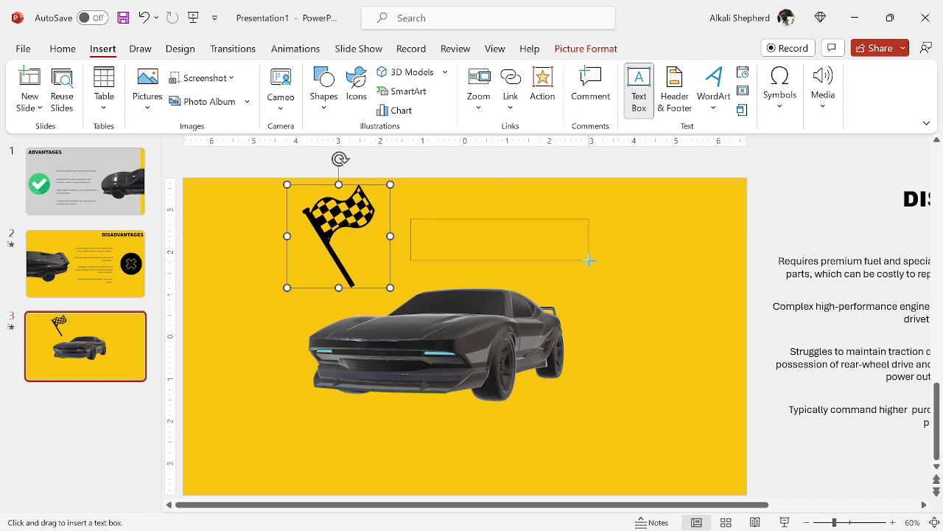
pyautogui.write('THNS')
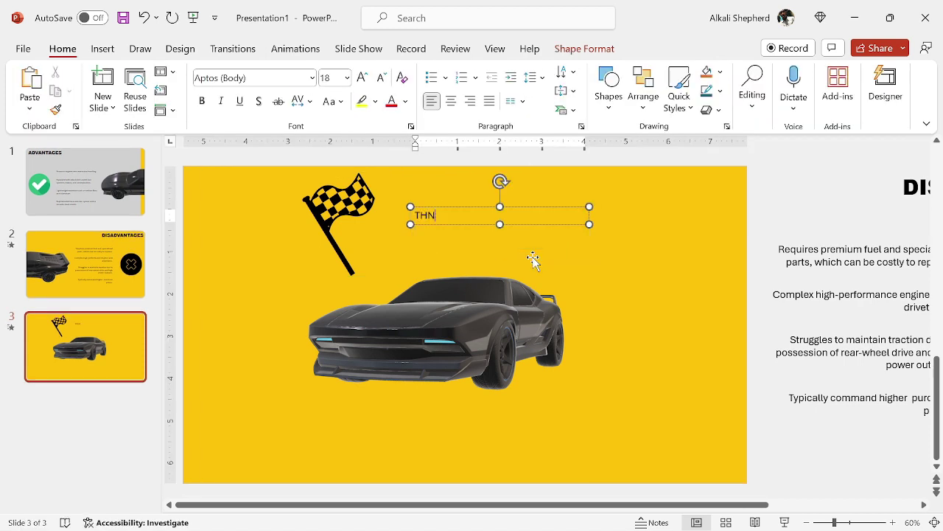
# Format the THANK YOU text as 60 pt in the Elephant font
pyautogui.click(500, 224)
pyautogui.click(327, 81)
pyautogui.write('60')
pyautogui.press('Return')
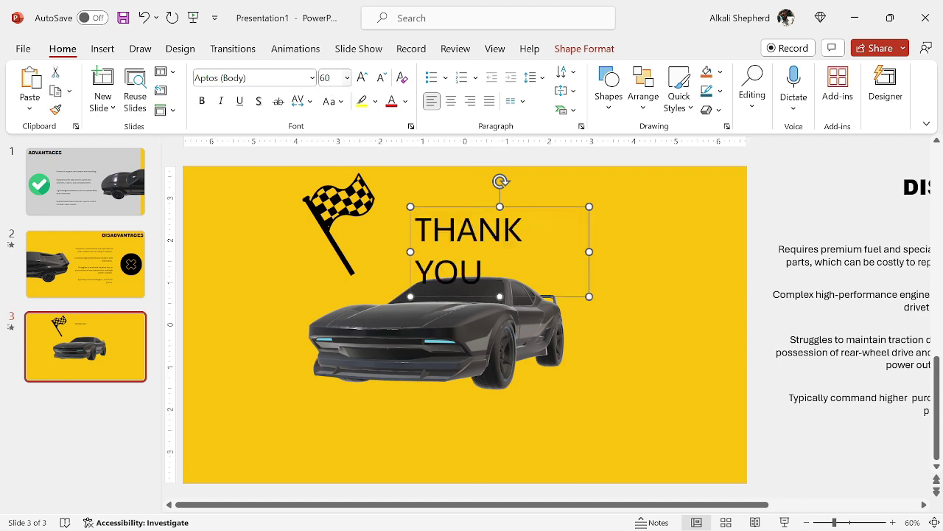
pyautogui.click(243, 77)
pyautogui.write('Elephant')
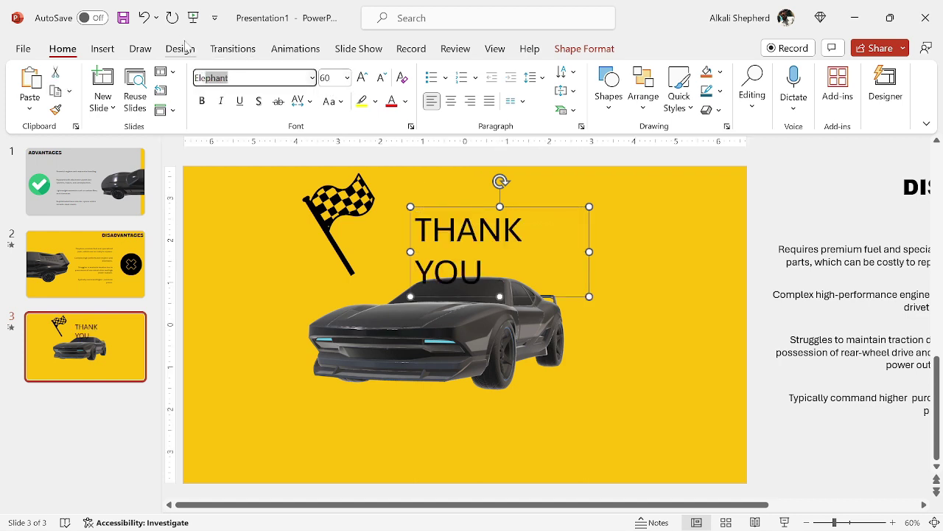
pyautogui.press('Return')
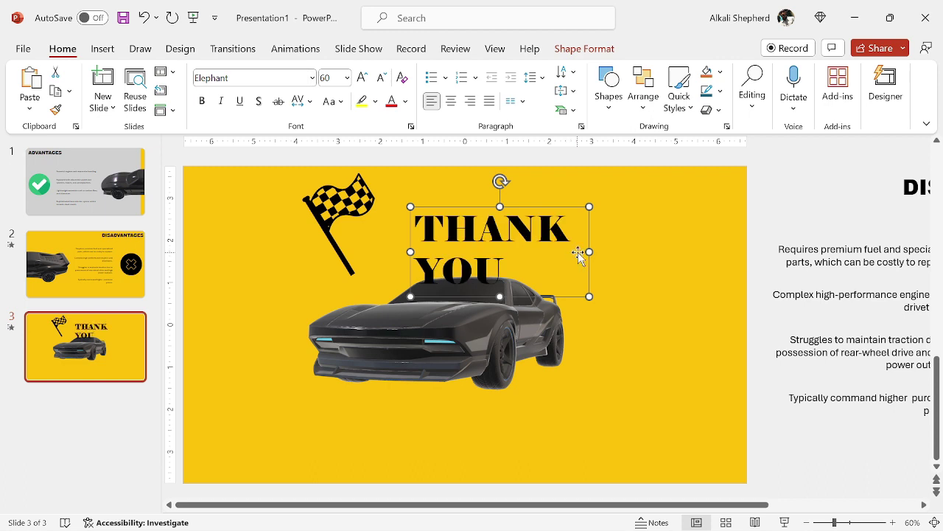
# Widen the THANK YOU text box to fit one line and shift it left to sit right beside the flag
pyautogui.moveTo(589, 252); pyautogui.dragTo(716, 252)
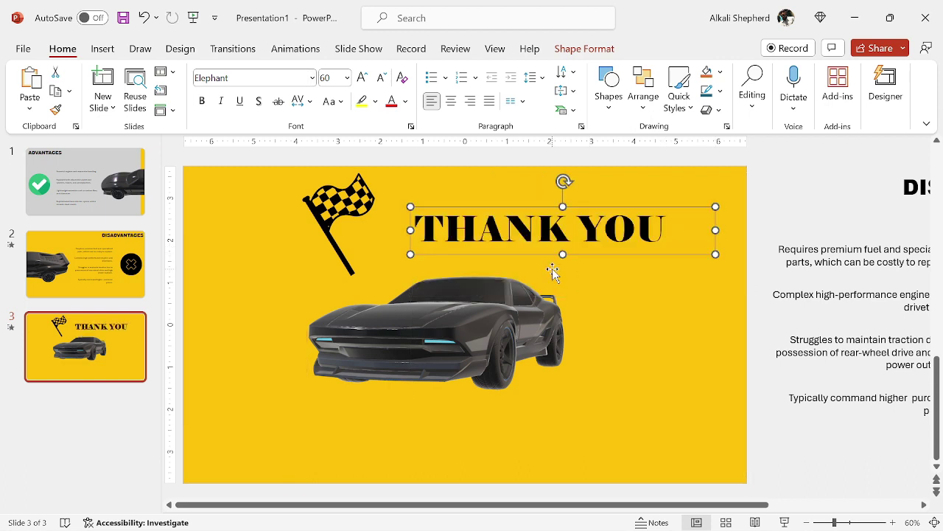
pyautogui.press('Left')
pyautogui.press('Left')
pyautogui.press('Left')
pyautogui.press('Left')
pyautogui.press('Left')
pyautogui.press('Left')
pyautogui.press('Left')
pyautogui.press('Left')
pyautogui.press('Left')
pyautogui.press('Left')
pyautogui.press('Left')
pyautogui.press('Left')
pyautogui.press('Left')
pyautogui.press('Left')
pyautogui.press('Left')
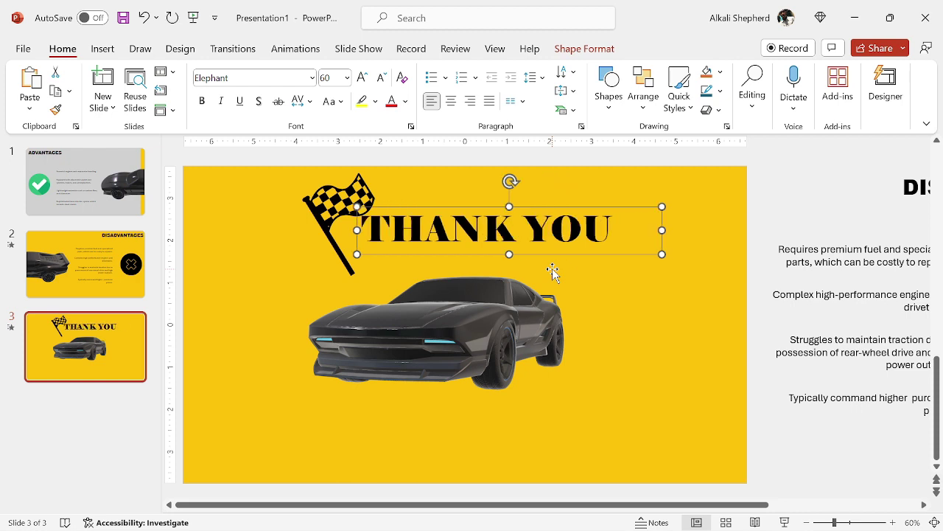
pyautogui.press('Right')
pyautogui.press('Right')
pyautogui.press('Right')
pyautogui.press('Right')
pyautogui.press('Right')
# Move the car lower beneath the THANK YOU title, turning its 3D model slightly, and re-paste it on the slide
pyautogui.click(468, 322)
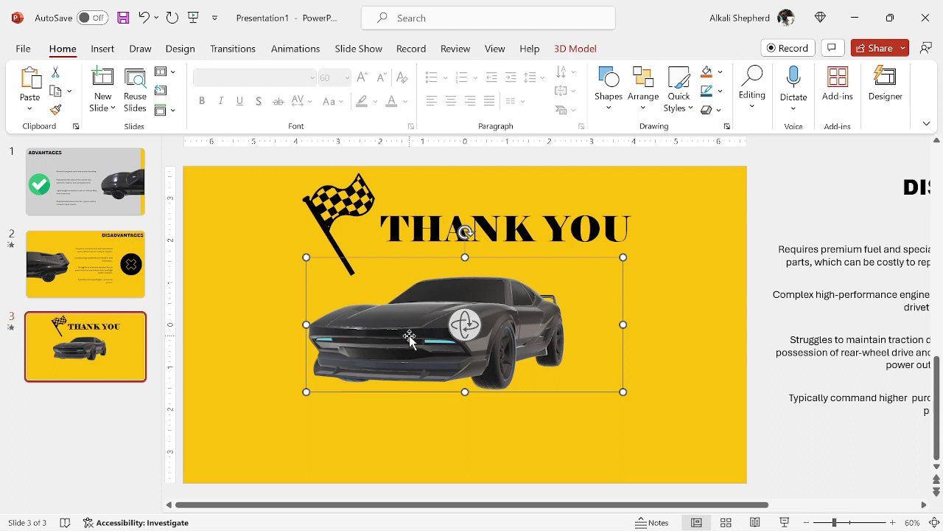
pyautogui.moveTo(419, 327); pyautogui.dragTo(473, 356)
pyautogui.click(641, 364)
pyautogui.click(470, 384)
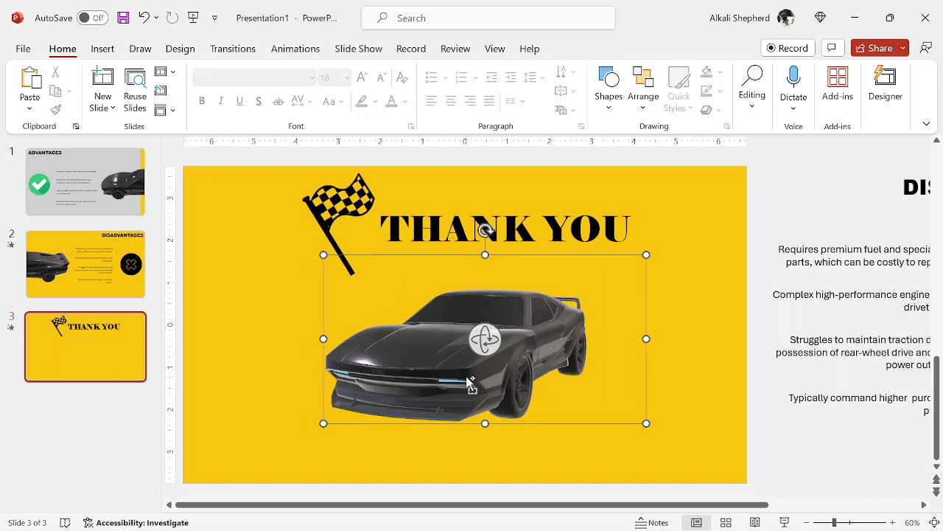
pyautogui.click(265, 373)
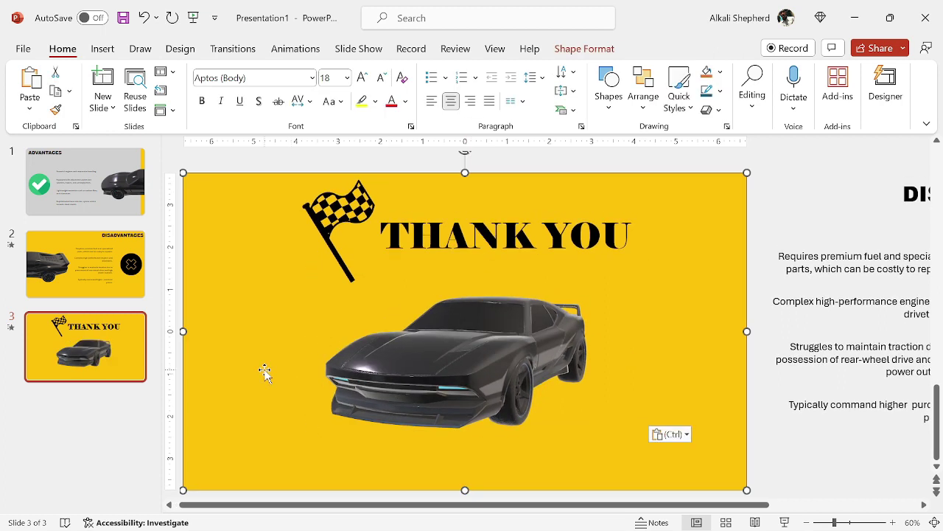
# Nudge the THANK YOU text box slightly lower and closer to the flag on slide 3
pyautogui.click(895, 522)
pyautogui.click(487, 215)
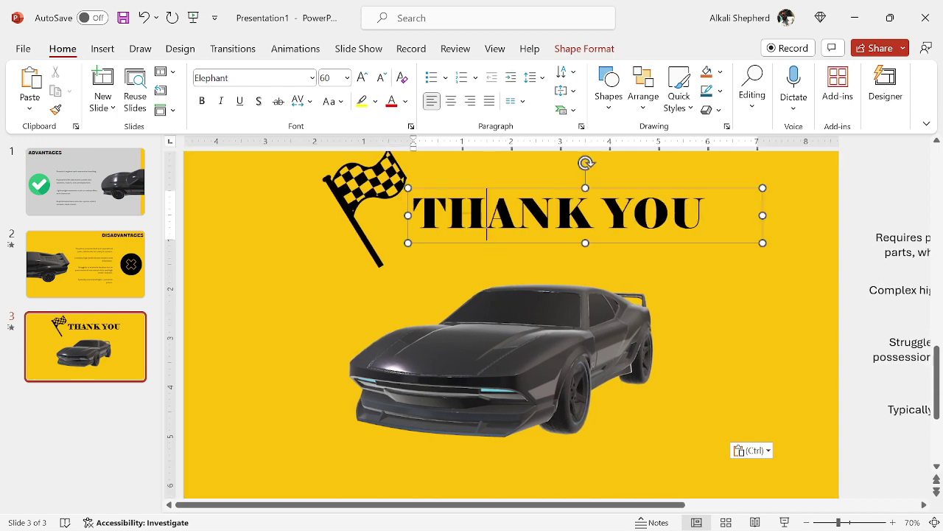
pyautogui.moveTo(564, 244)
pyautogui.mouseDown()
pyautogui.moveTo(551, 252)
pyautogui.moveTo(558, 261)
pyautogui.moveTo(560, 253)
pyautogui.mouseUp()
pyautogui.click(360, 221)
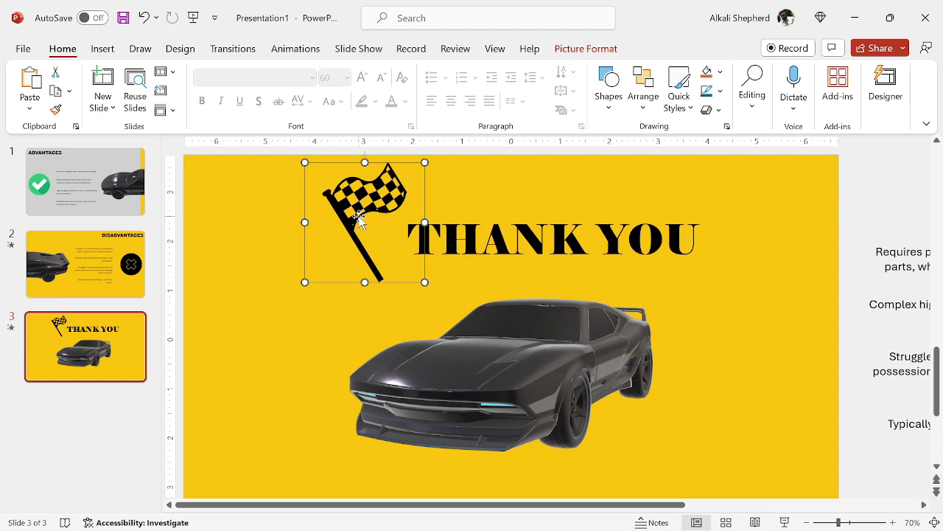
pyautogui.click(349, 314)
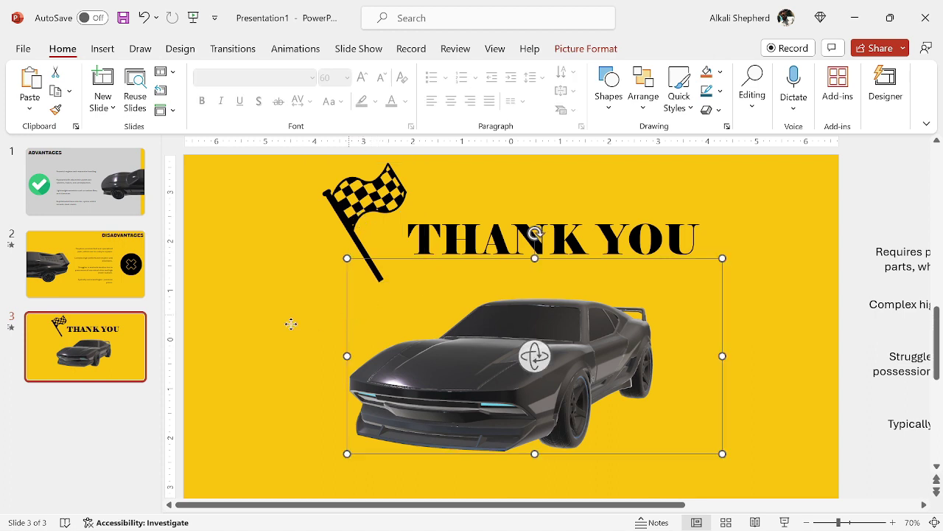
pyautogui.click(253, 308)
# Copy the flag and THANK YOU text together to the DISADVANTAGES slide and place them outside the slide, above its upper edge
pyautogui.click(350, 206)
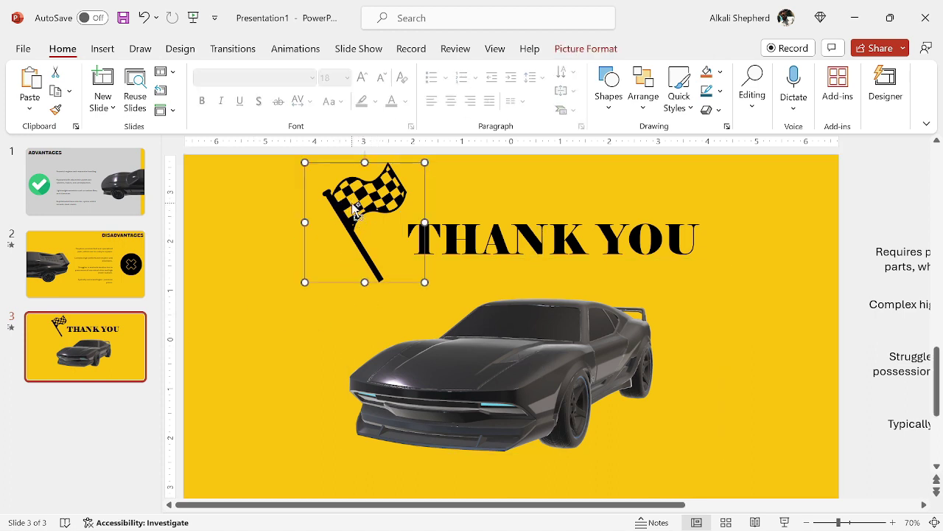
pyautogui.keyDown('shift'); pyautogui.click(568, 221); pyautogui.keyUp('shift')
pyautogui.click(132, 265)
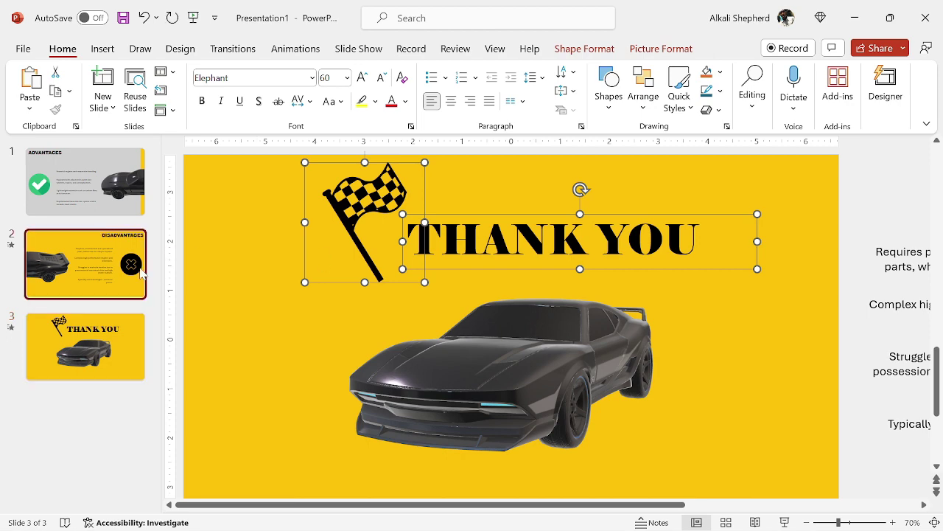
pyautogui.hotkey('ctrl', 'v')
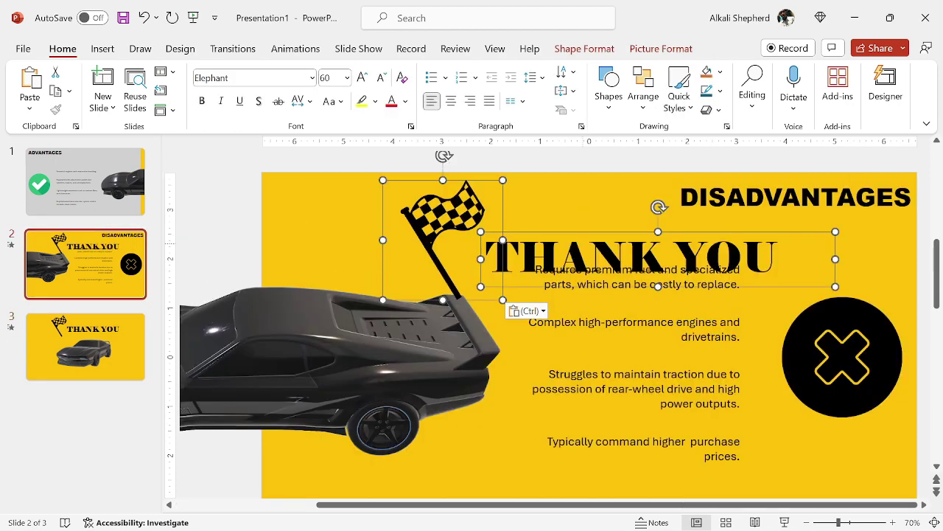
pyautogui.moveTo(583, 243); pyautogui.dragTo(583, 49)
pyautogui.scroll(10, 621, 243)
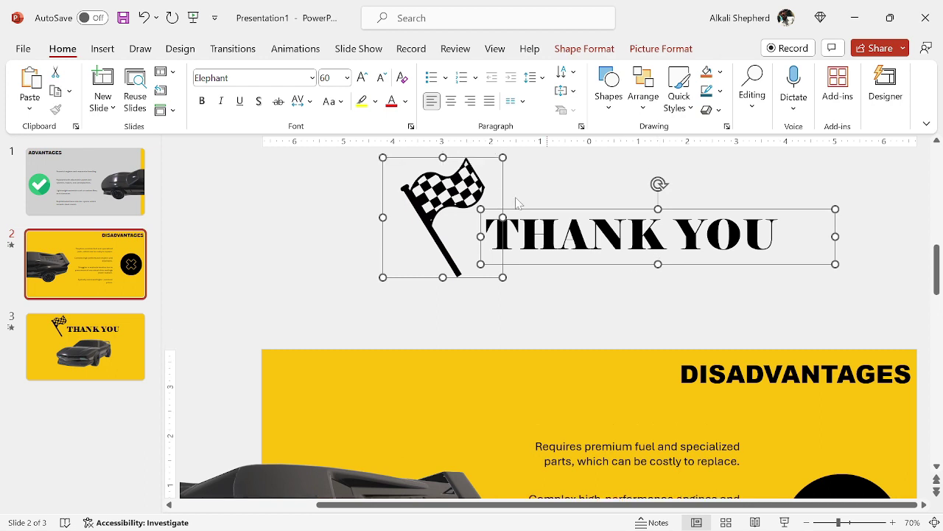
# Shrink the copied flag and the THANK YOU text box together slightly while they sit above slide 2
pyautogui.moveTo(505, 158); pyautogui.dragTo(488, 192)
pyautogui.moveTo(488, 194); pyautogui.dragTo(487, 194)
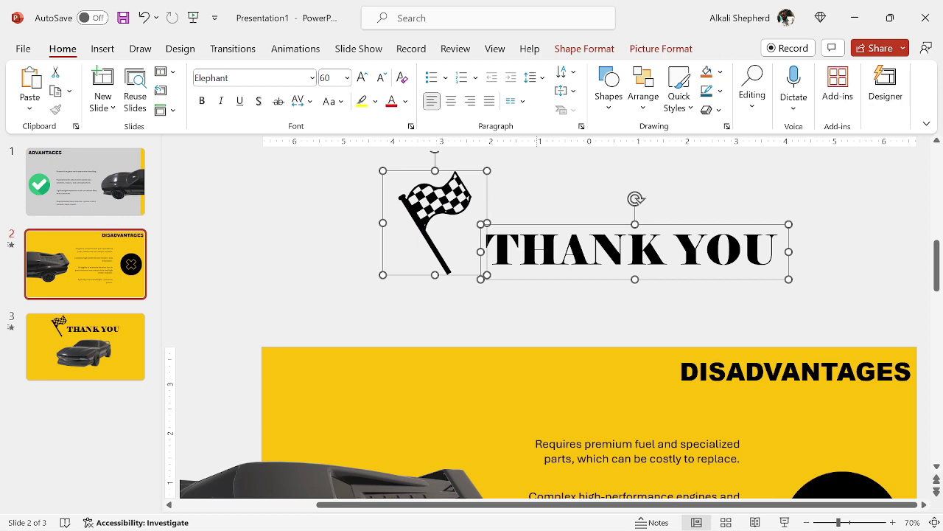
pyautogui.click(542, 295)
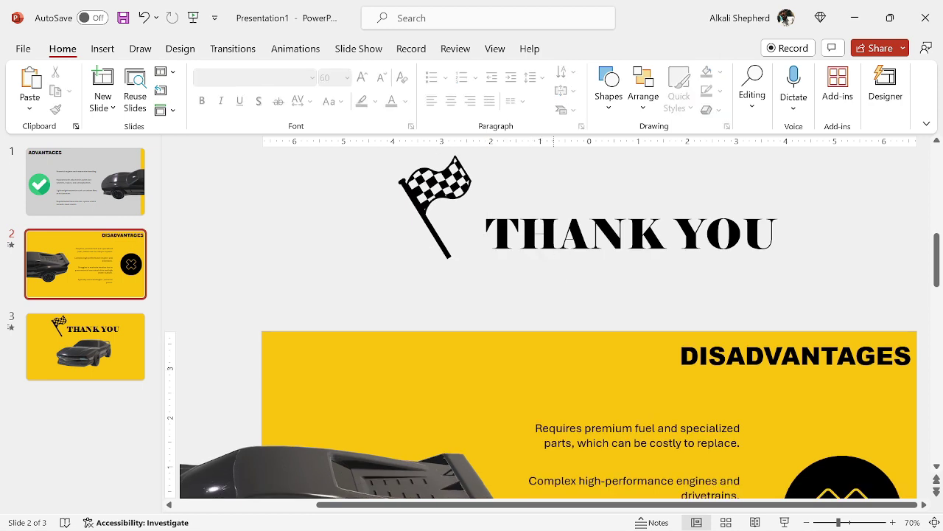
# Reduce the copied THANK YOU text above slide 2 to 48 pt and shrink the flag copy beside it further
pyautogui.click(558, 243)
pyautogui.click(630, 263)
pyautogui.click(383, 80)
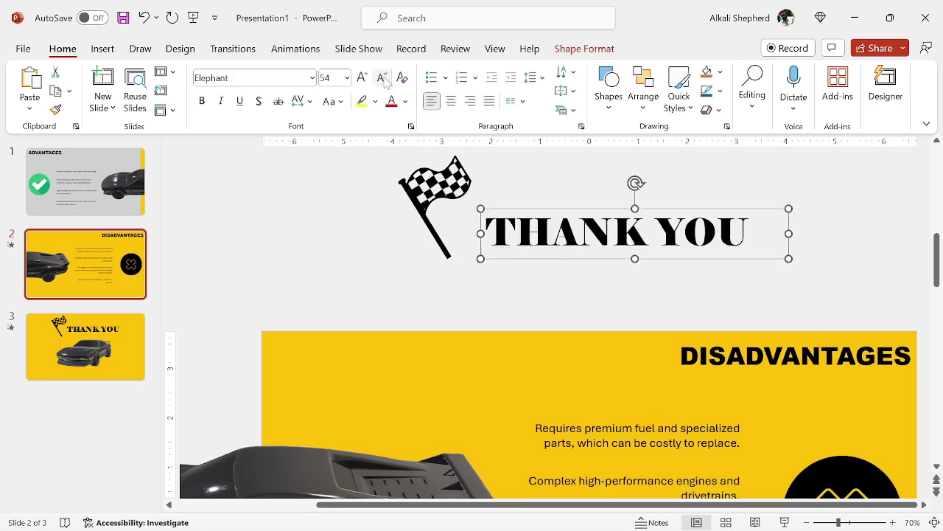
pyautogui.click(383, 79)
pyautogui.click(424, 170)
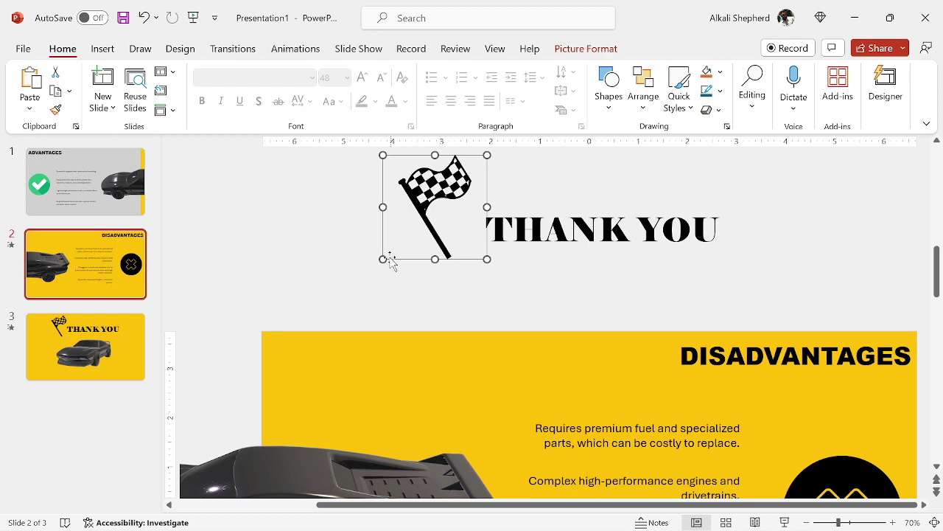
pyautogui.moveTo(383, 258); pyautogui.dragTo(400, 242)
pyautogui.click(354, 246)
pyautogui.scroll(-1, 352, 249)
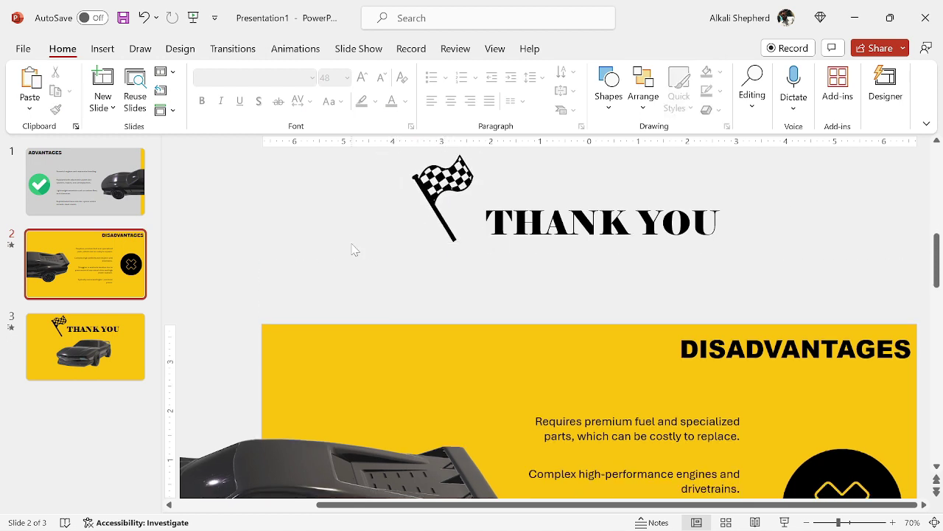
# Go to the THANK YOU slide and bring up its slide transition options
pyautogui.click(85, 346)
pyautogui.click(233, 49)
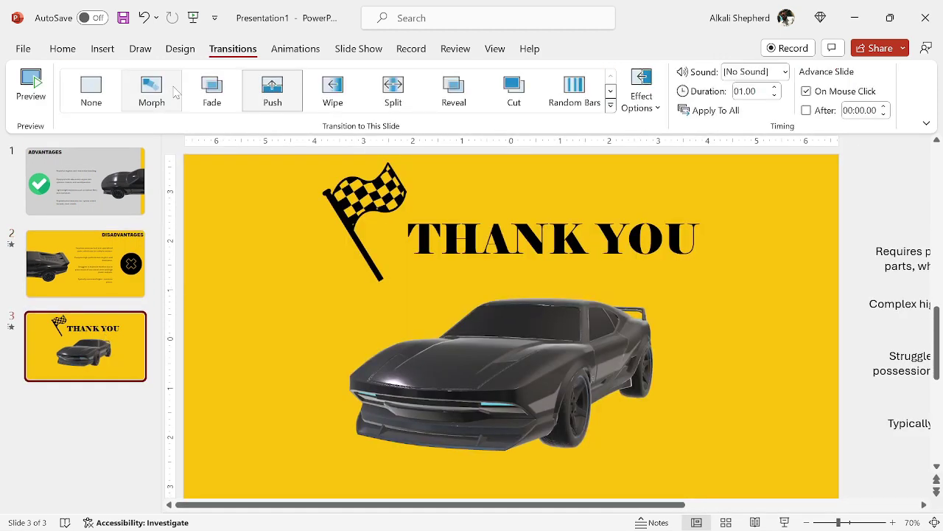